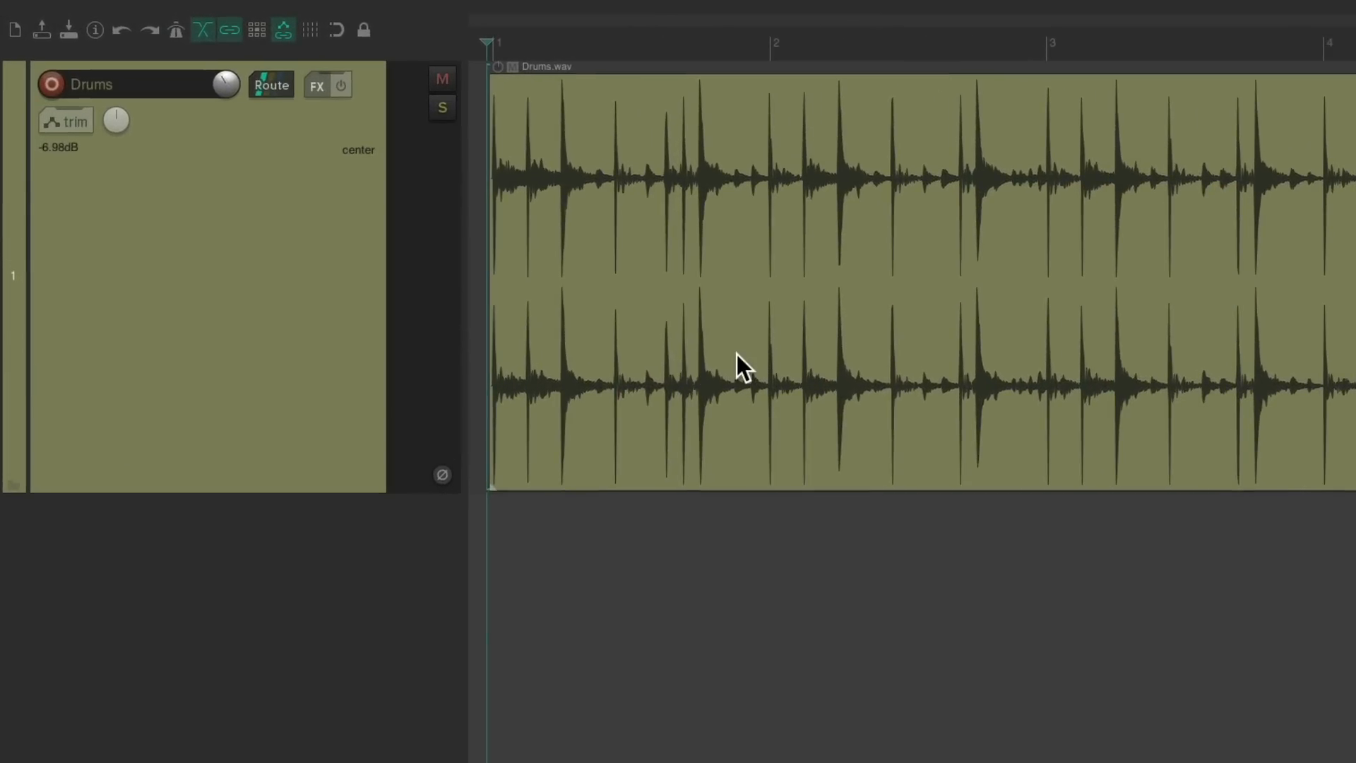
- Audition the unprocessed Drums track and add the JS: 1175 Compressor effect to it
key("space")
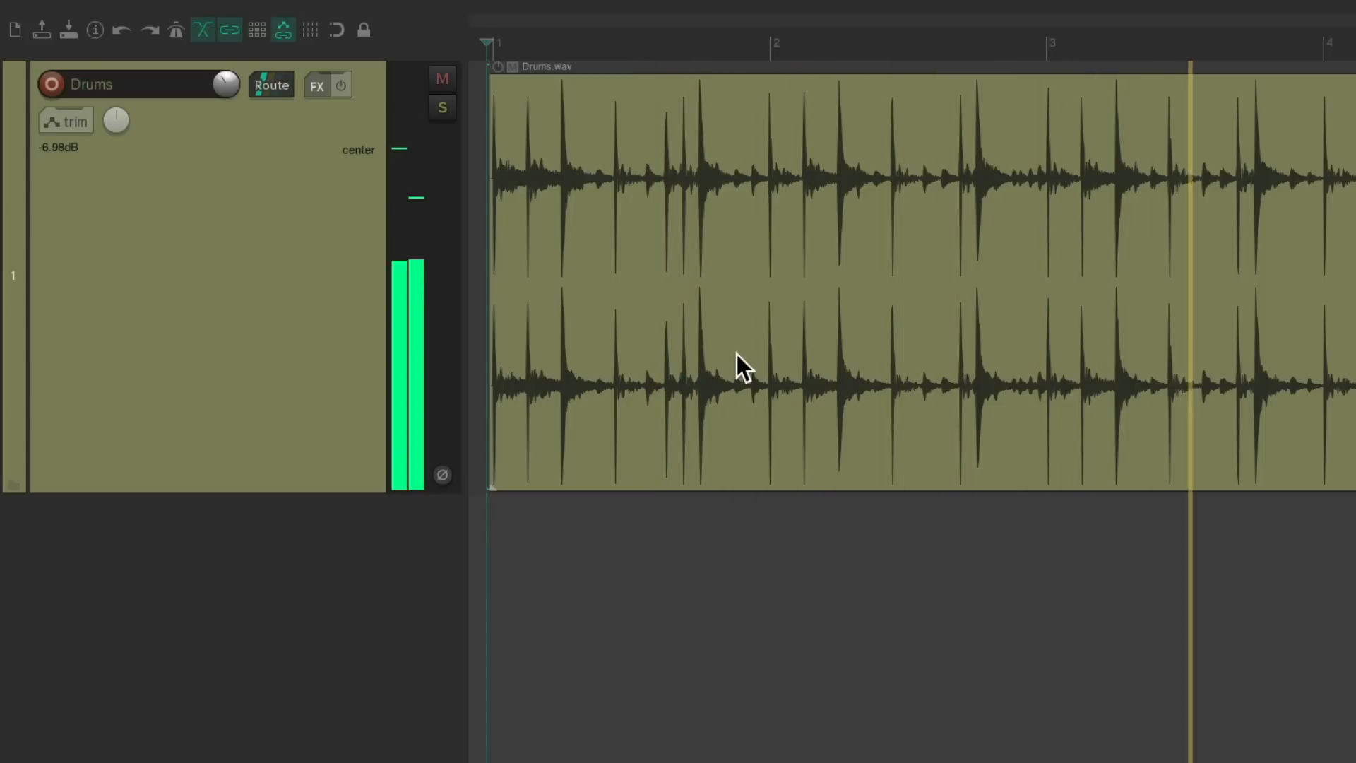
key("space")
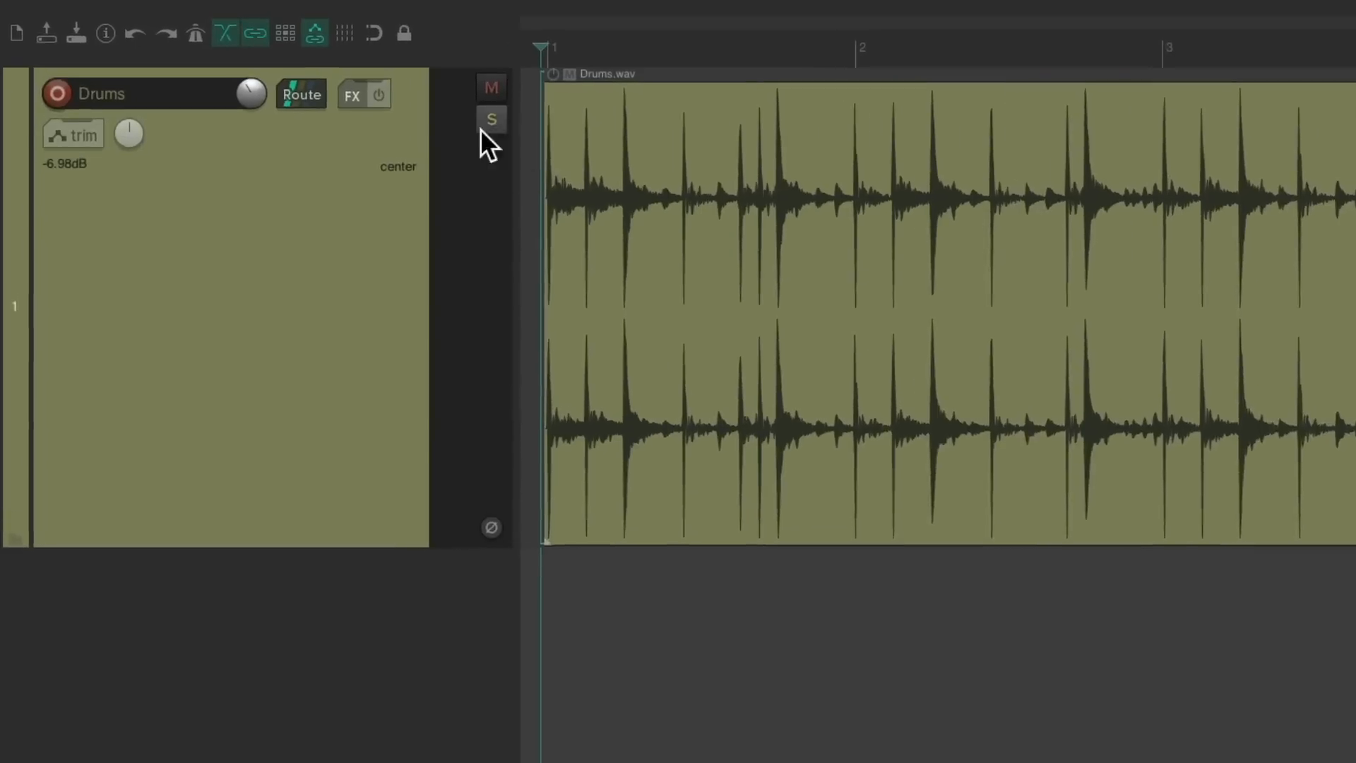
left_click(378, 102)
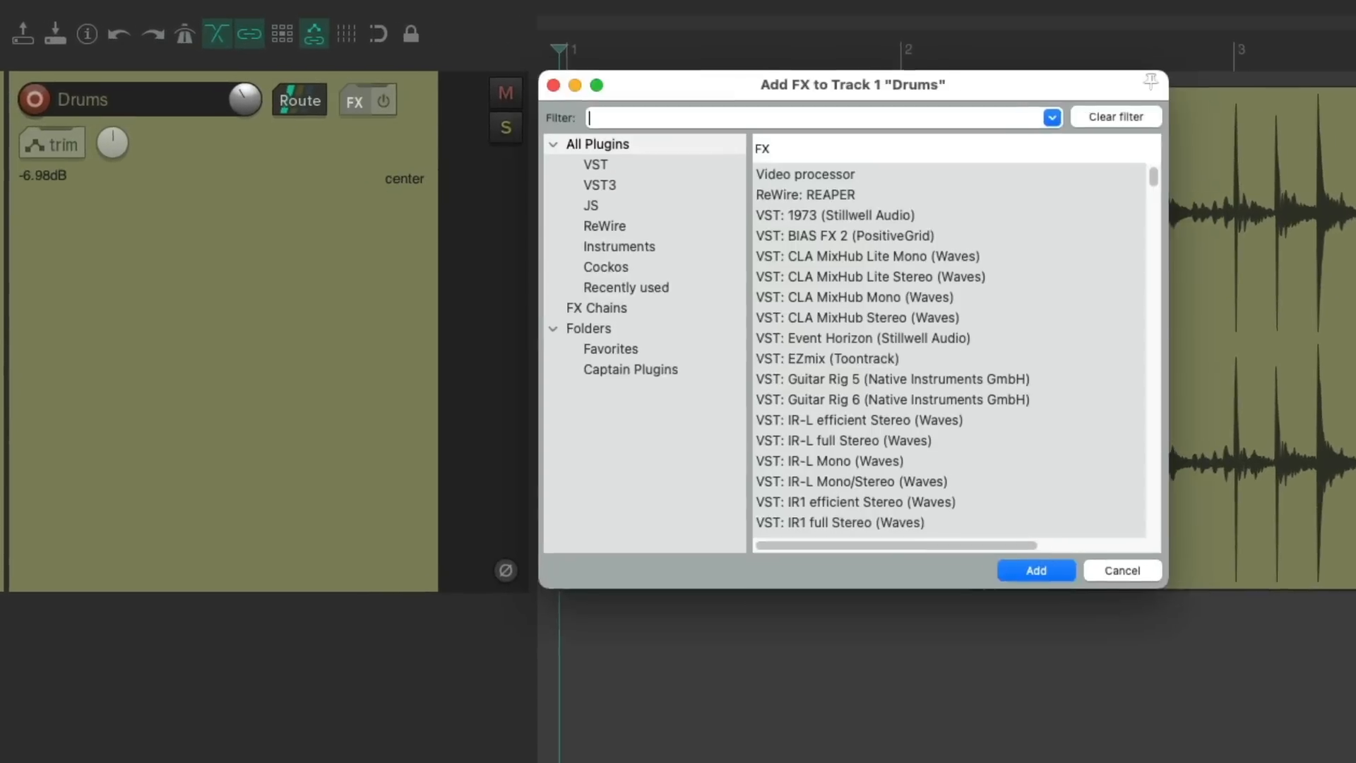
type("comp")
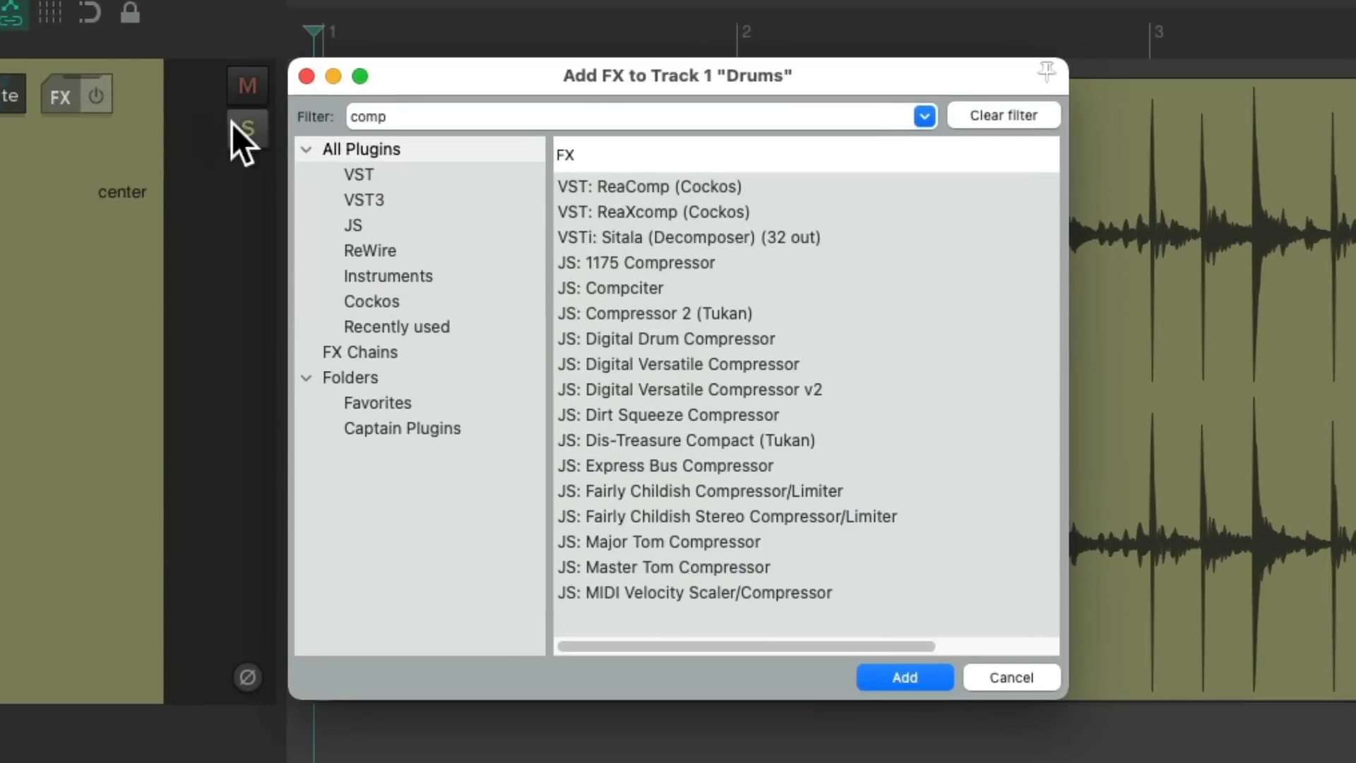
left_click(732, 264)
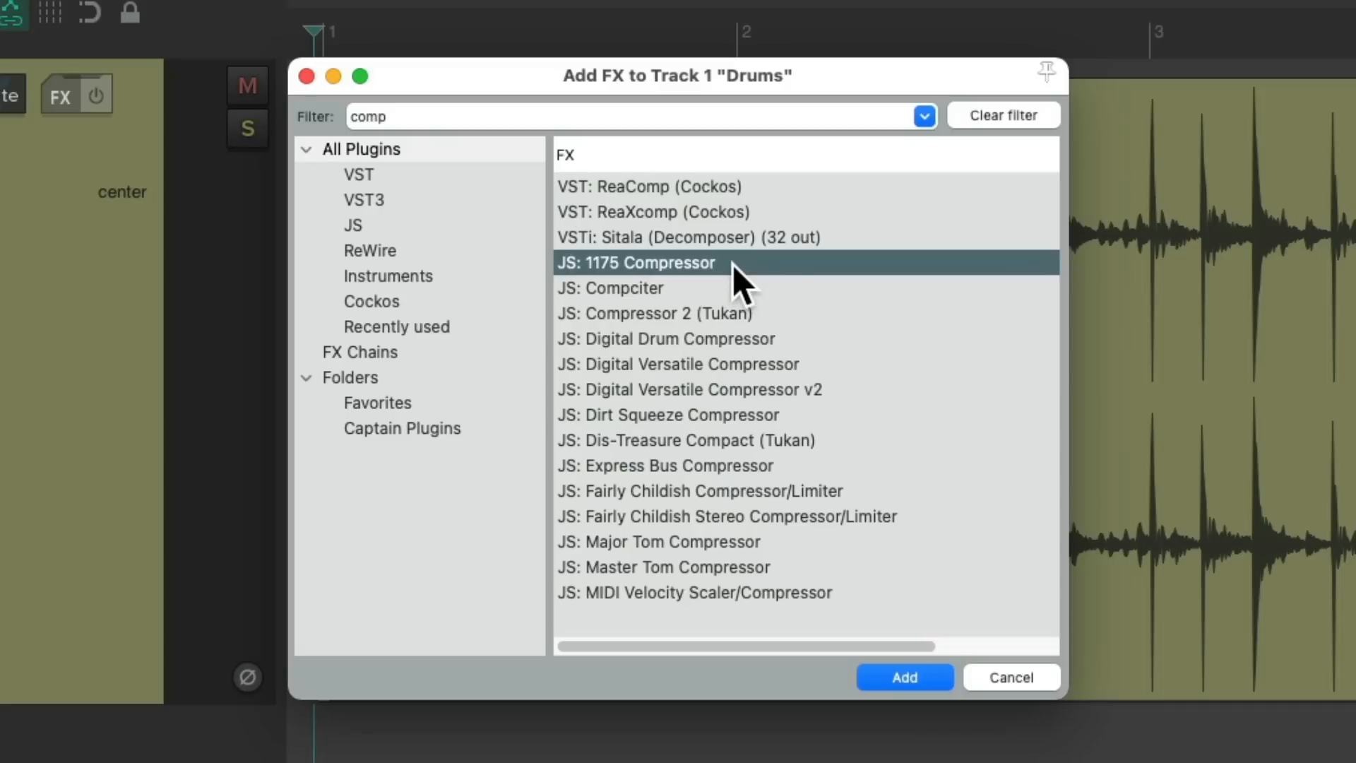
double_click(750, 264)
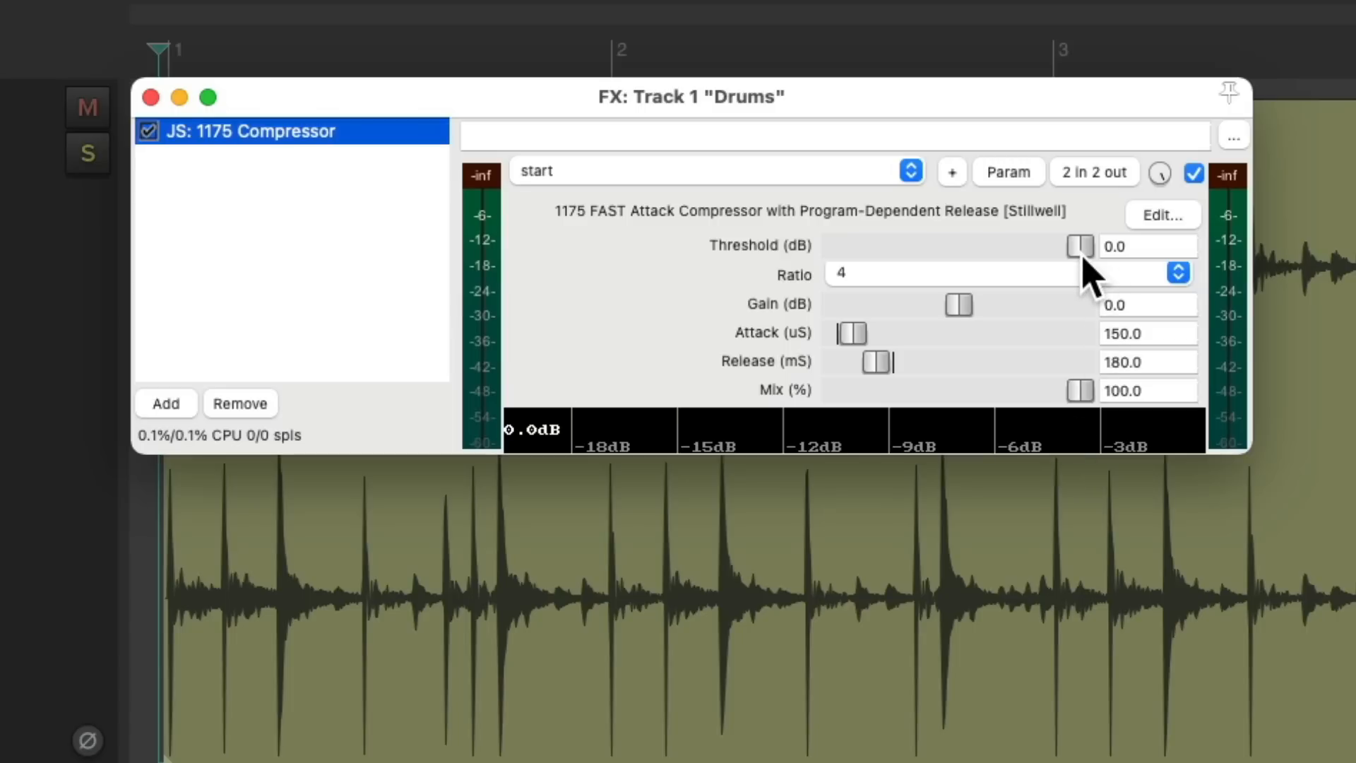
- Lower the compressor's threshold to -19.1 dB while the drums play
key("space")
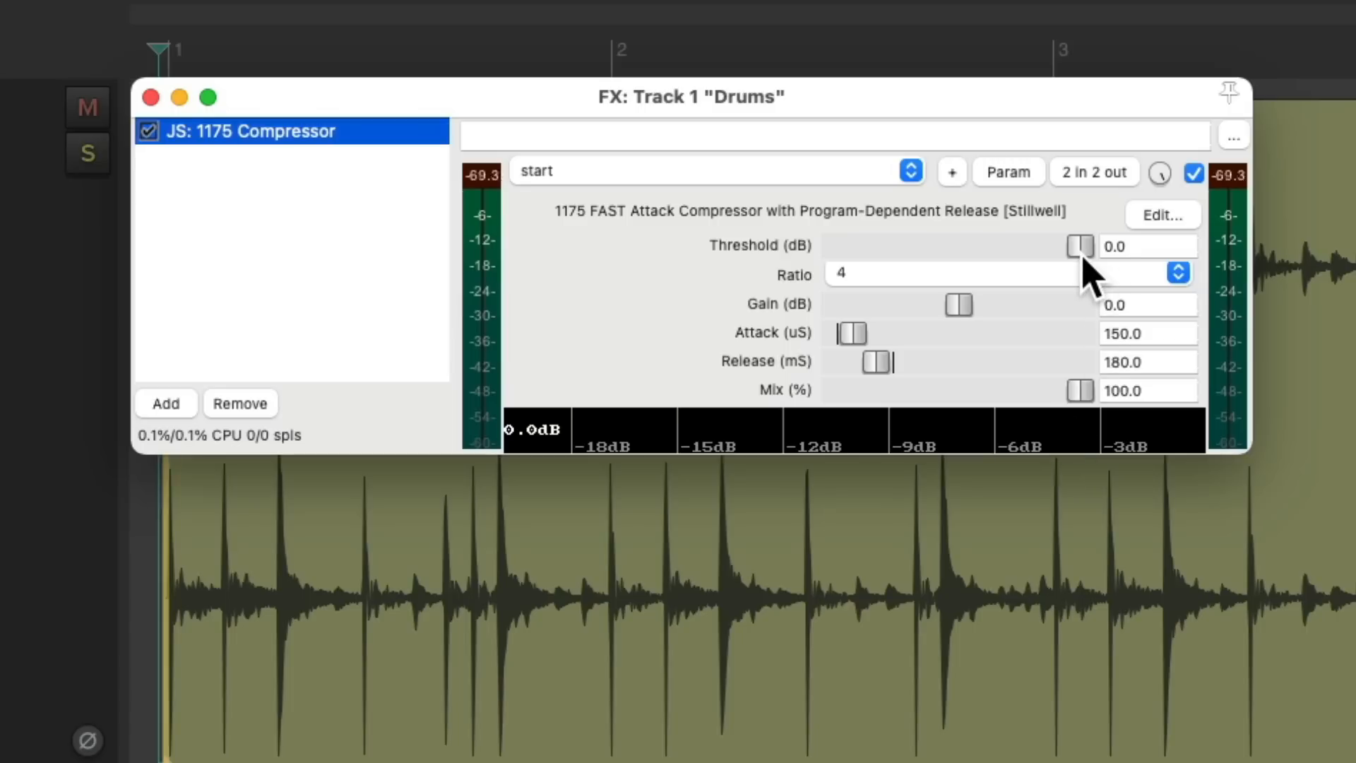
left_click_drag(1081, 248, 1003, 264)
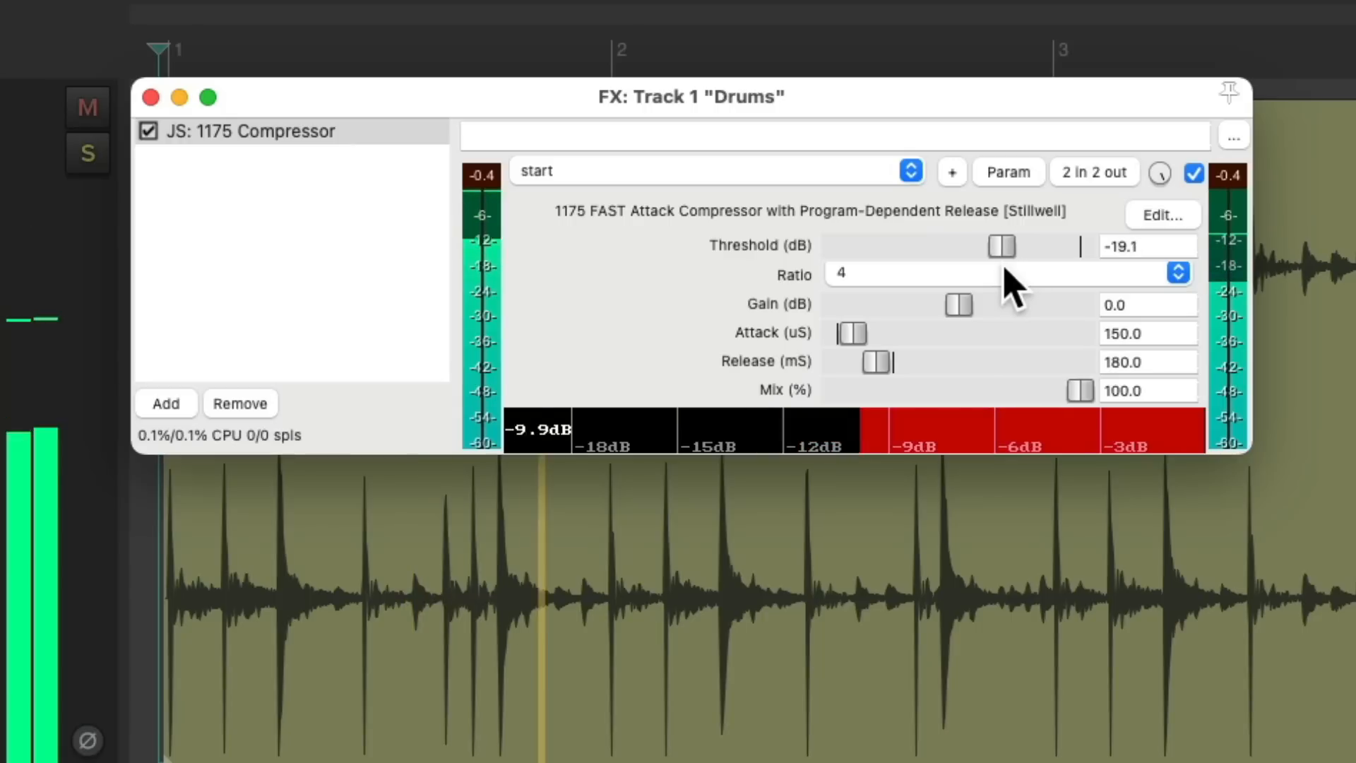
key("space")
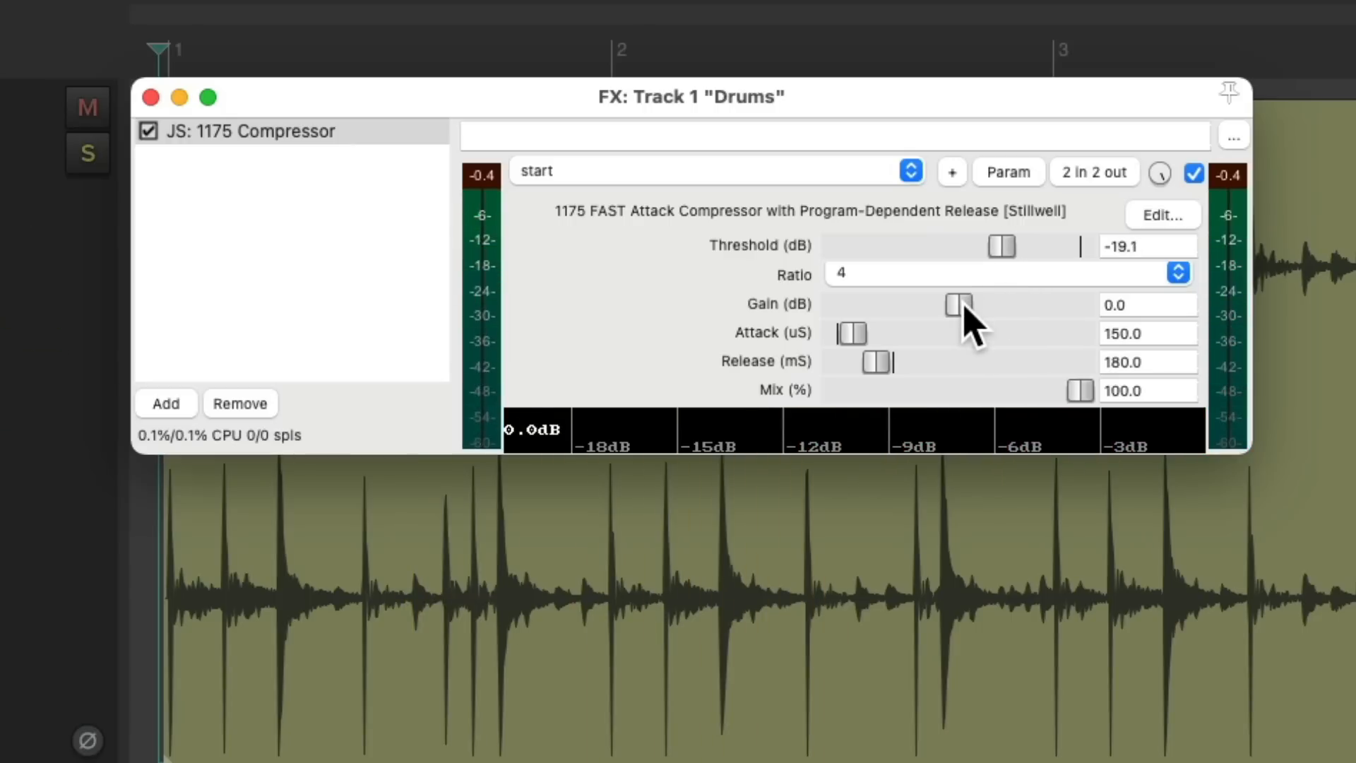
- Raise the compressor's gain to 9.1 dB and set the threshold to -20.2 dB during playback
key("space")
left_click_drag(962, 304, 1014, 309)
left_click_drag(1012, 244, 1001, 249)
left_click_drag(1008, 306, 1012, 304)
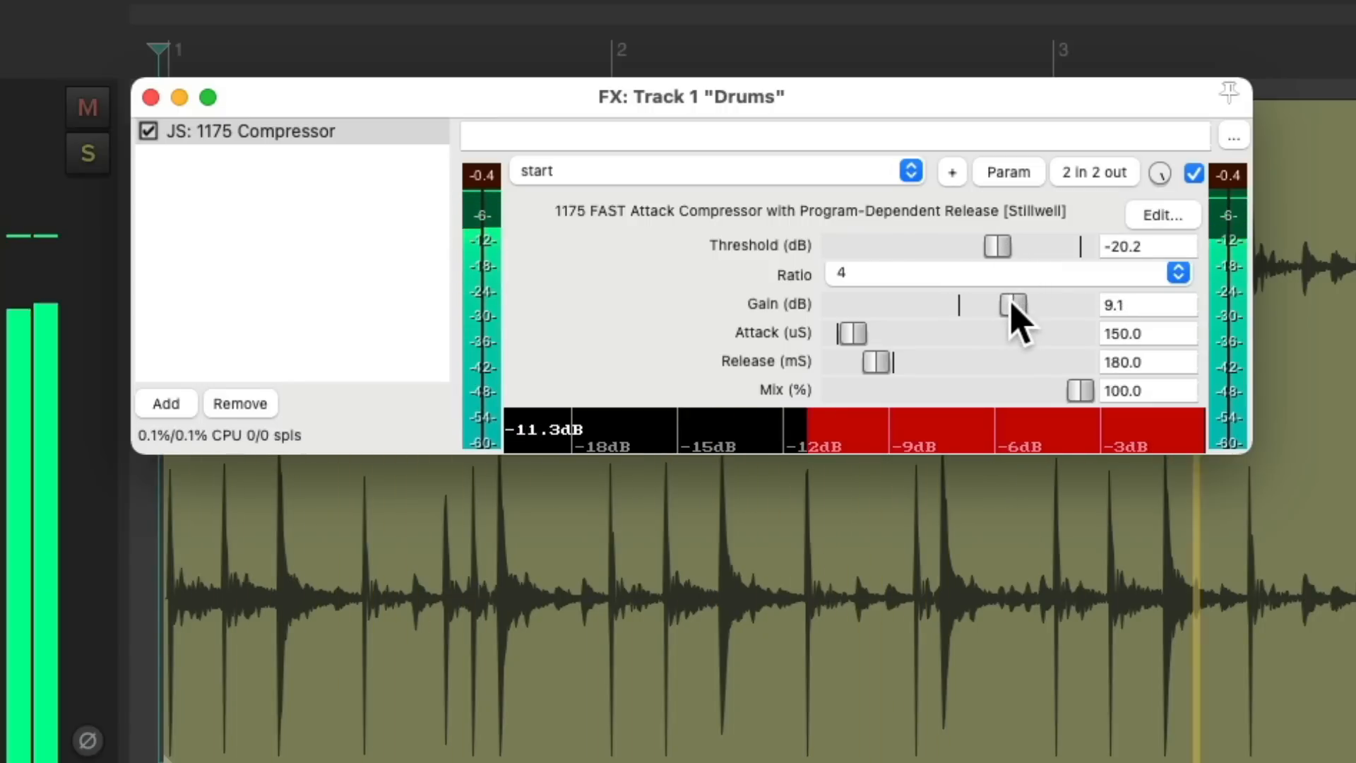
key("space")
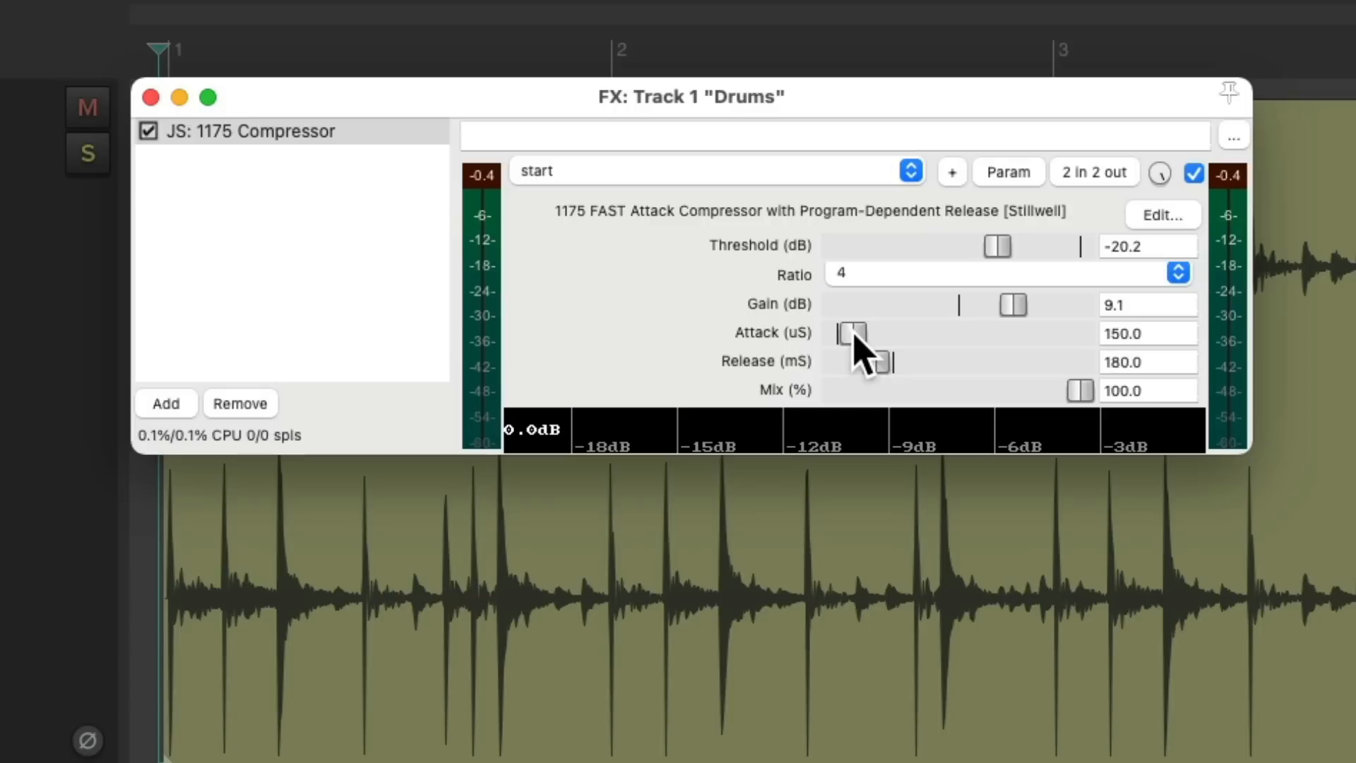
- Set the compressor's attack to 20 uS and the threshold to -20.6 dB during playback
key("space")
left_click_drag(852, 332, 835, 337)
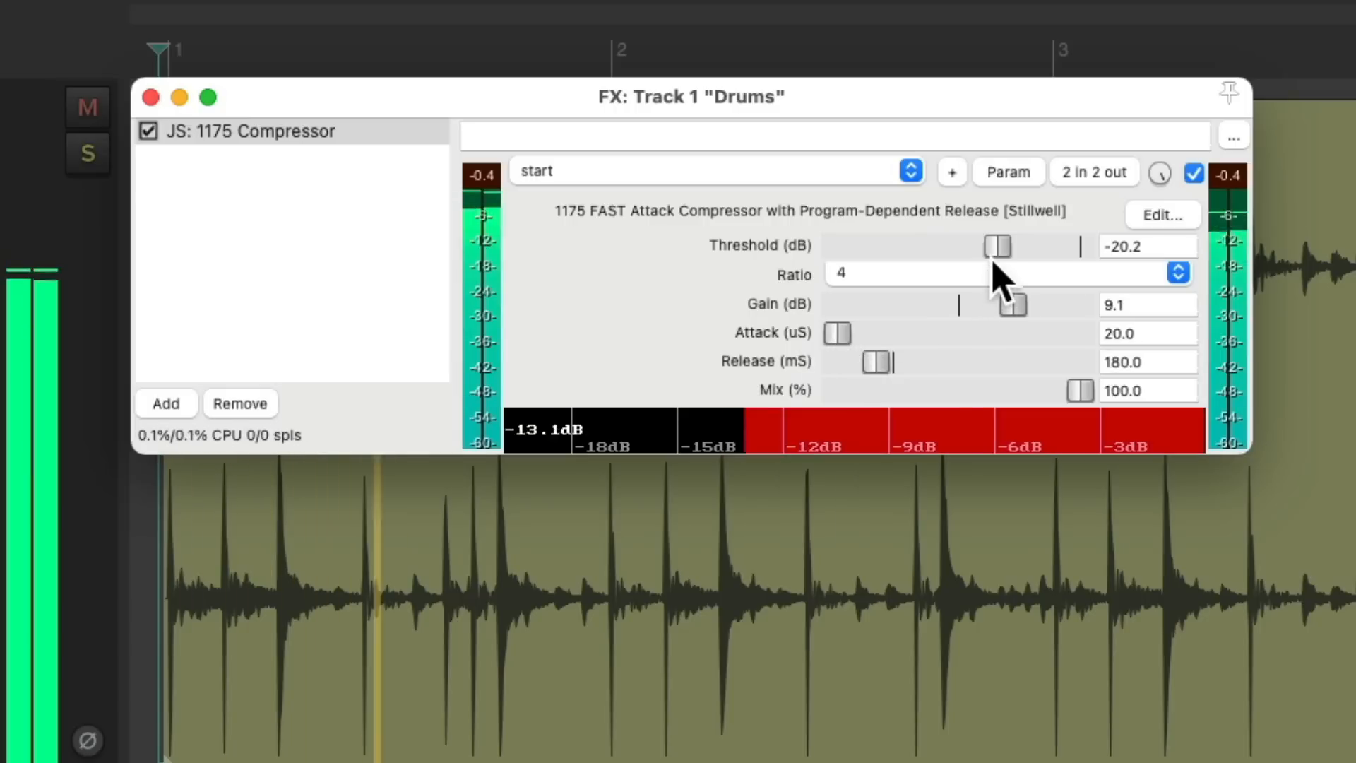
mouse_move(992, 256)
left_mouse_down()
mouse_move(964, 263)
mouse_move(990, 267)
left_mouse_up()
key("space")
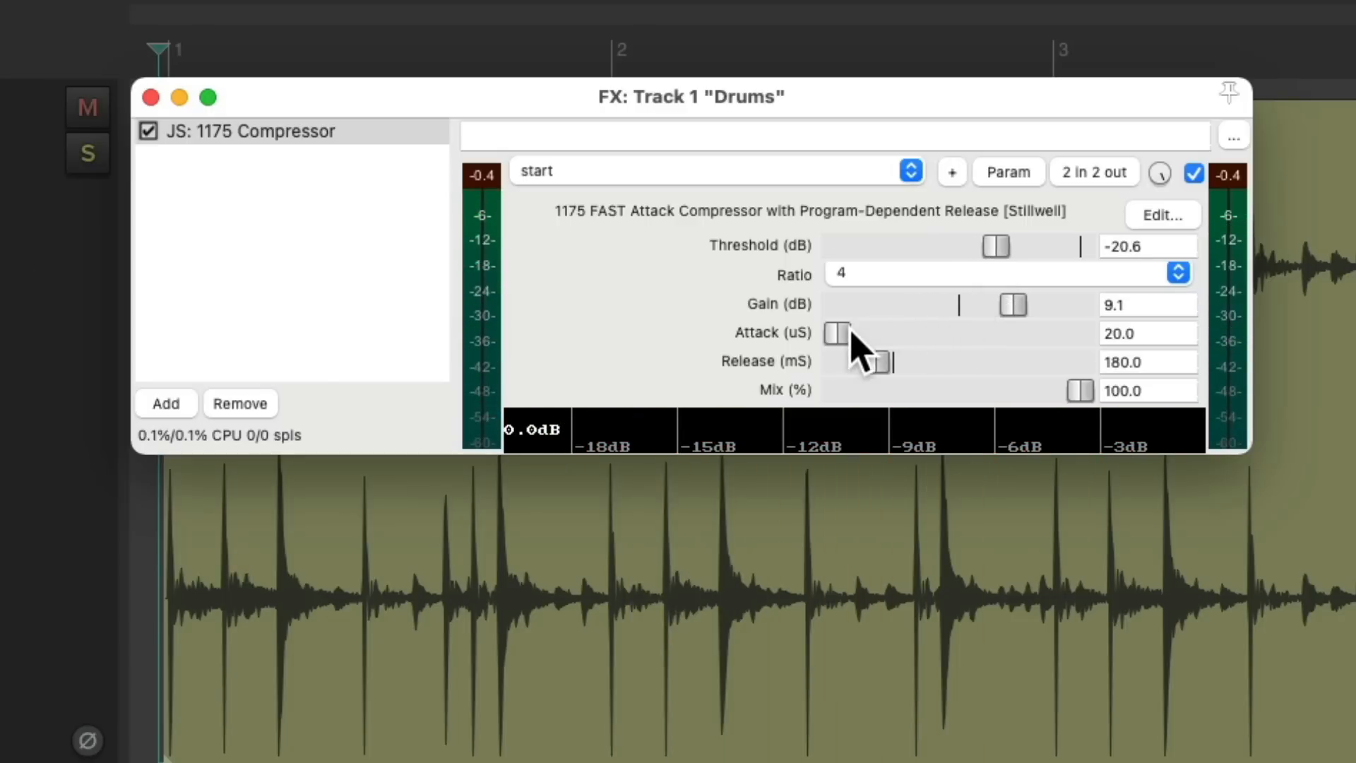
- Slow the compressor's attack to 70 uS while listening to the drums
key("space")
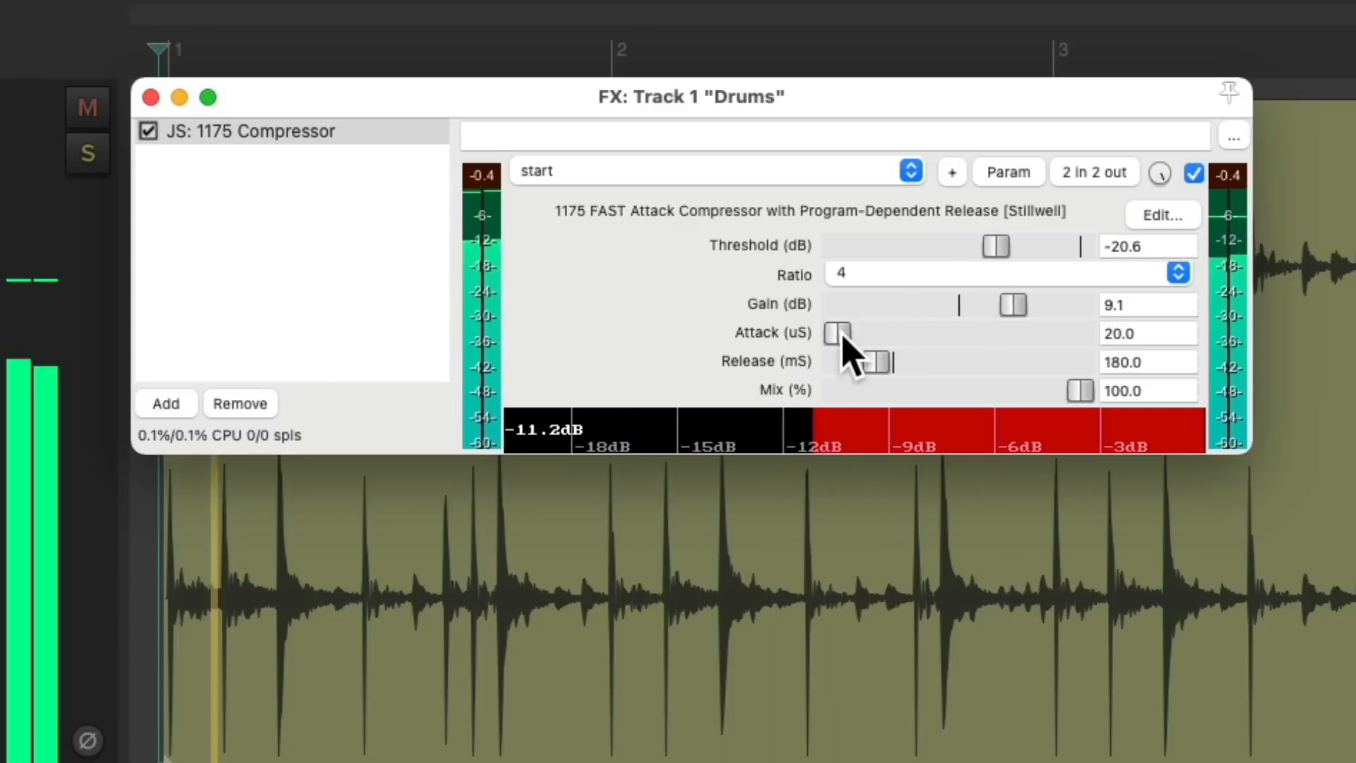
mouse_move(843, 338)
left_mouse_down()
mouse_move(999, 335)
mouse_move(851, 336)
left_mouse_up()
key("space")
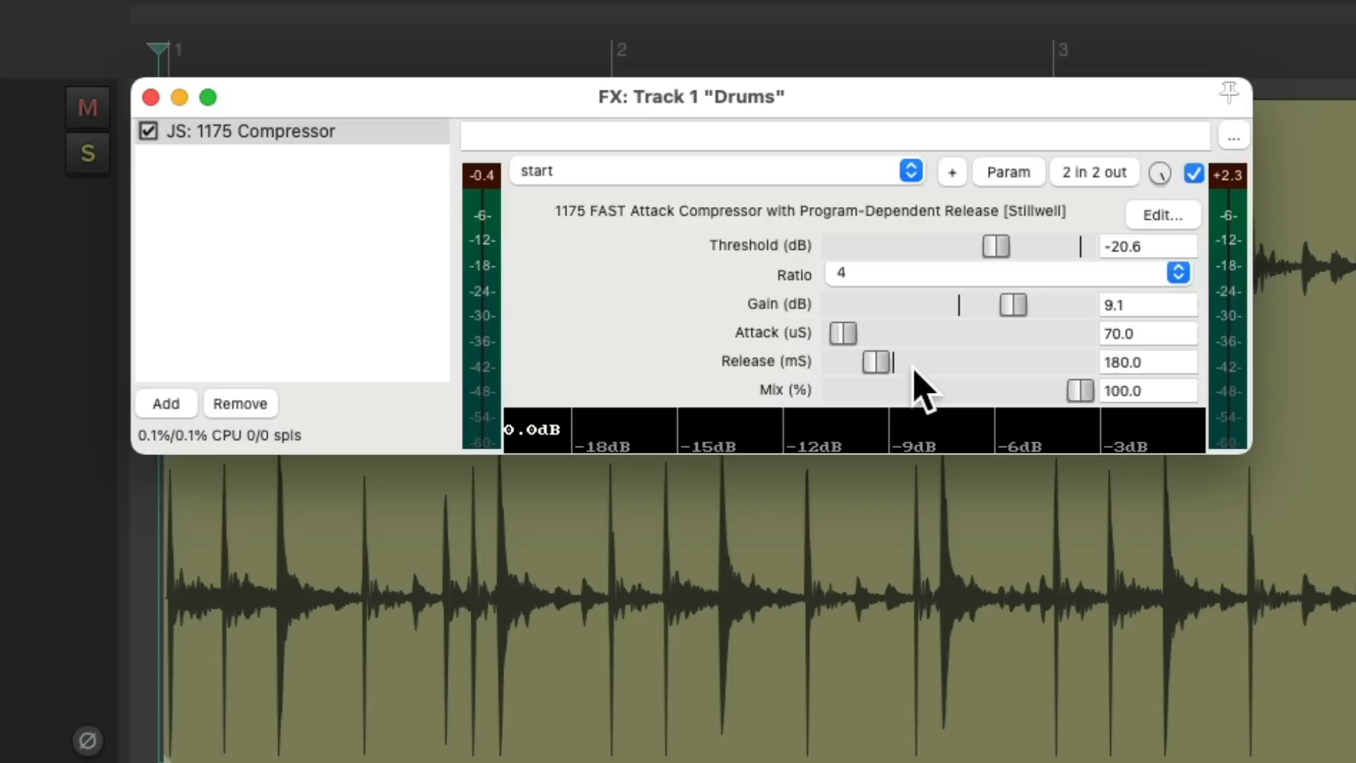
- Shorten the compressor's release to 35 ms and set the threshold to -22.4 dB during playback
key("space")
left_click_drag(881, 370, 860, 374)
mouse_move(998, 247)
left_mouse_down()
mouse_move(977, 258)
mouse_move(996, 263)
left_mouse_up()
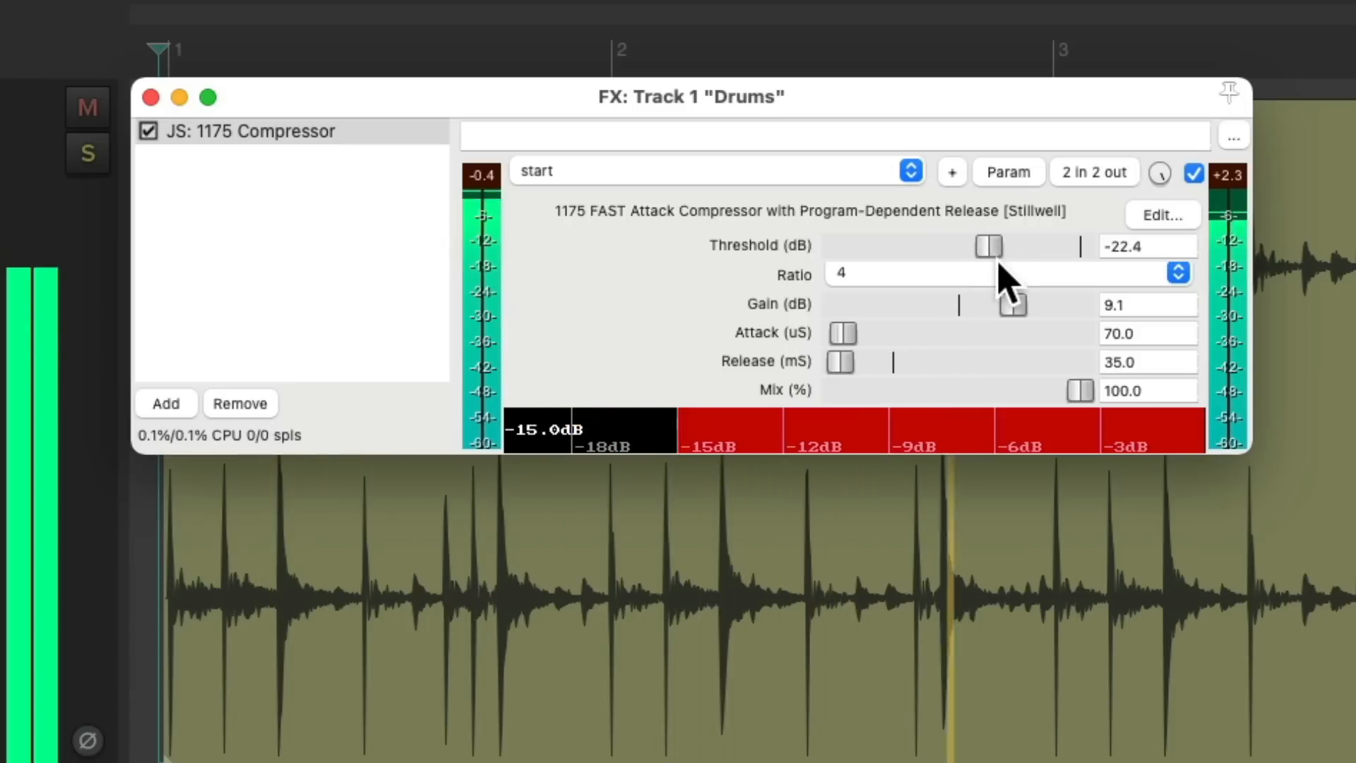
key("space")
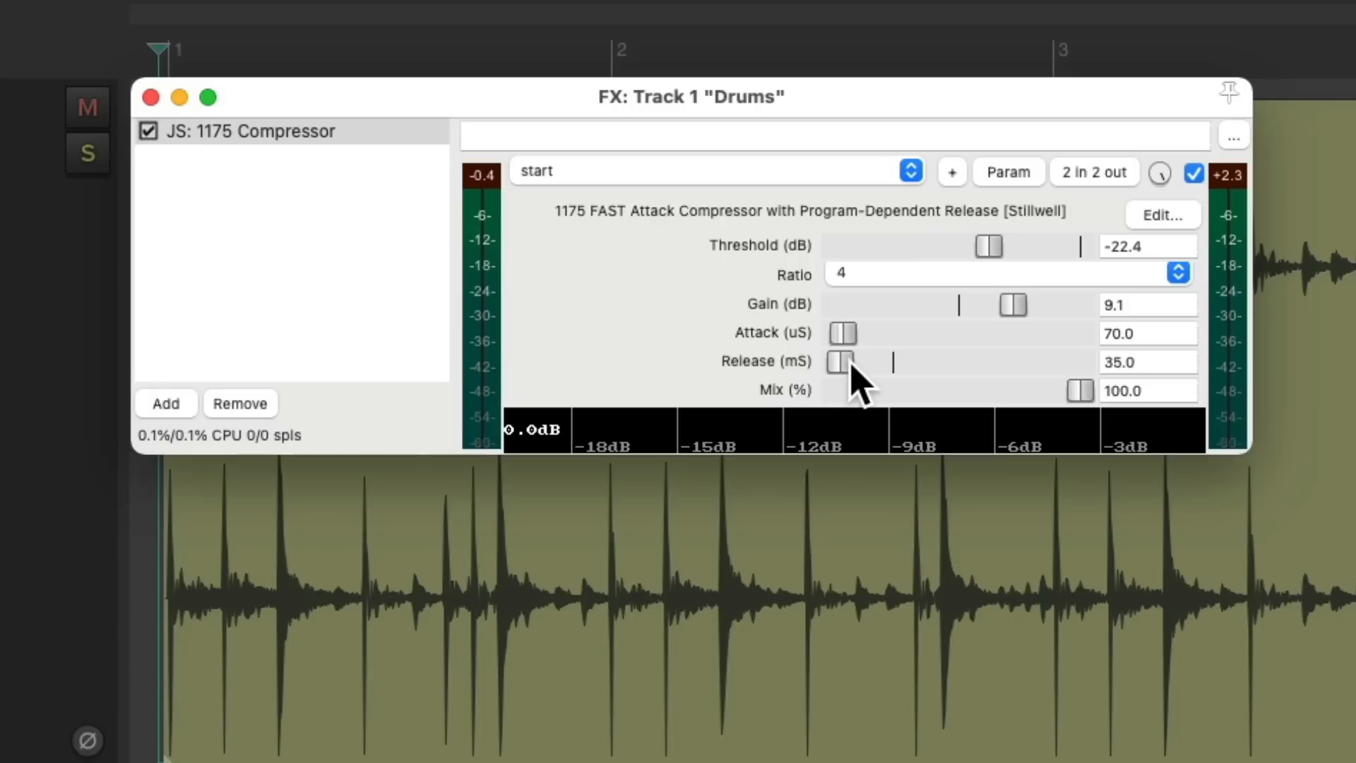
- Lengthen the compressor's release to 421 ms and raise the threshold to -14.7 dB during playback
key("space")
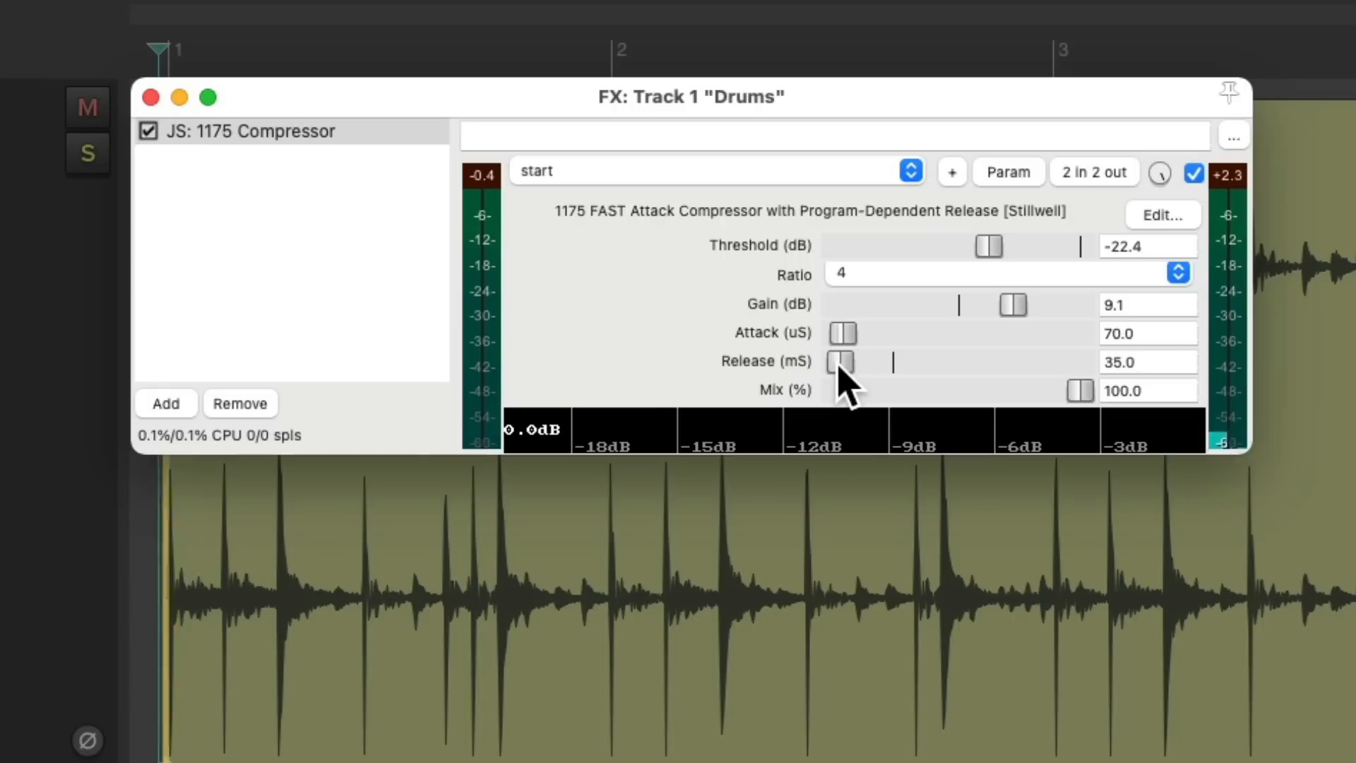
left_click_drag(842, 364, 937, 363)
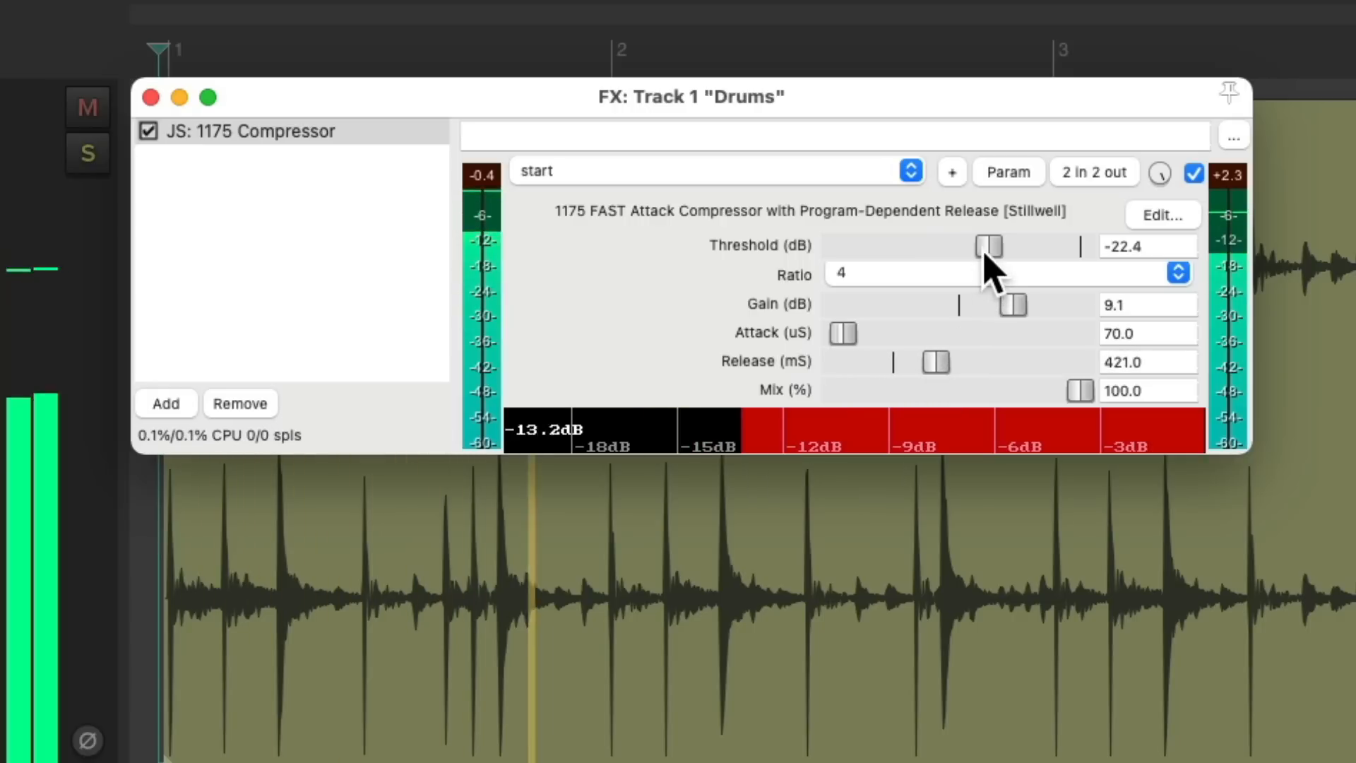
left_click_drag(988, 247, 1018, 259)
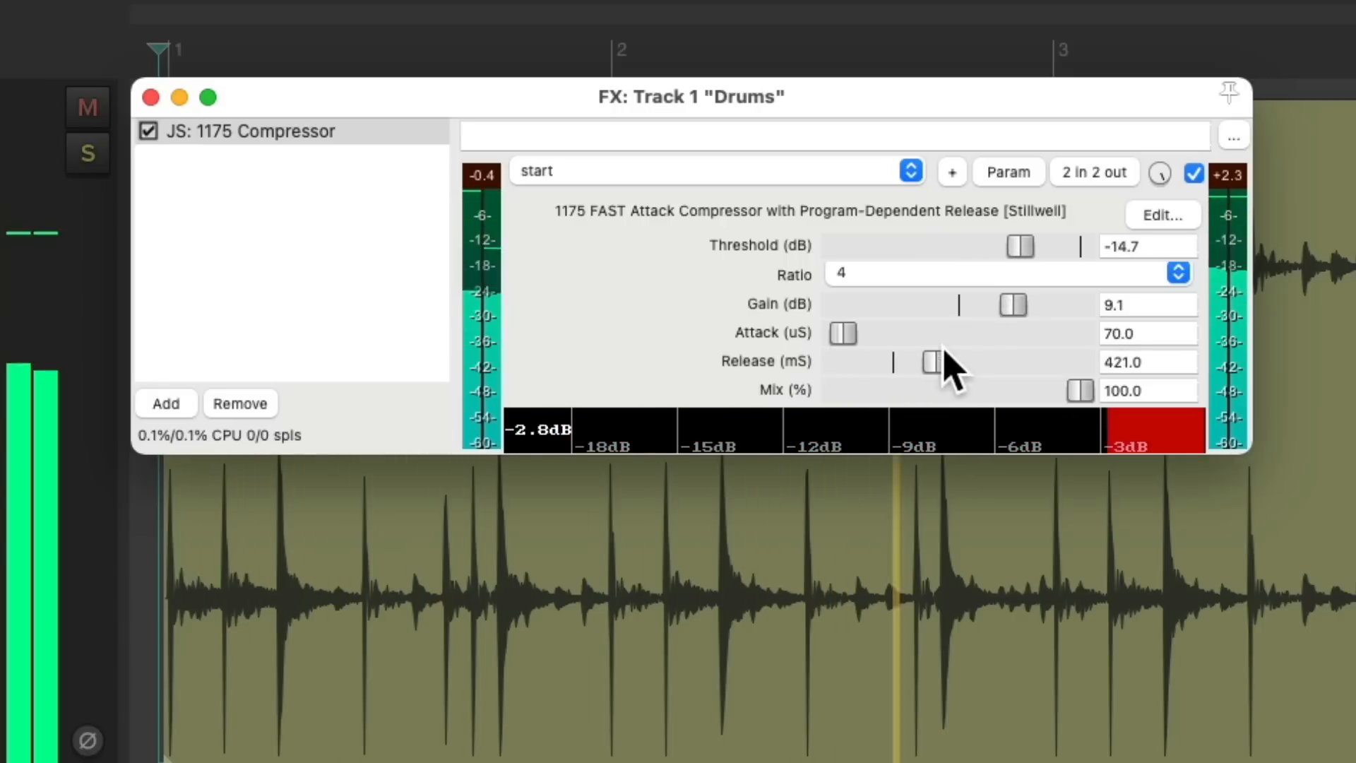
- Bring the compressor's release down to 98 ms and the threshold to -21.1 dB, and stop playback
left_click_drag(938, 362, 856, 365)
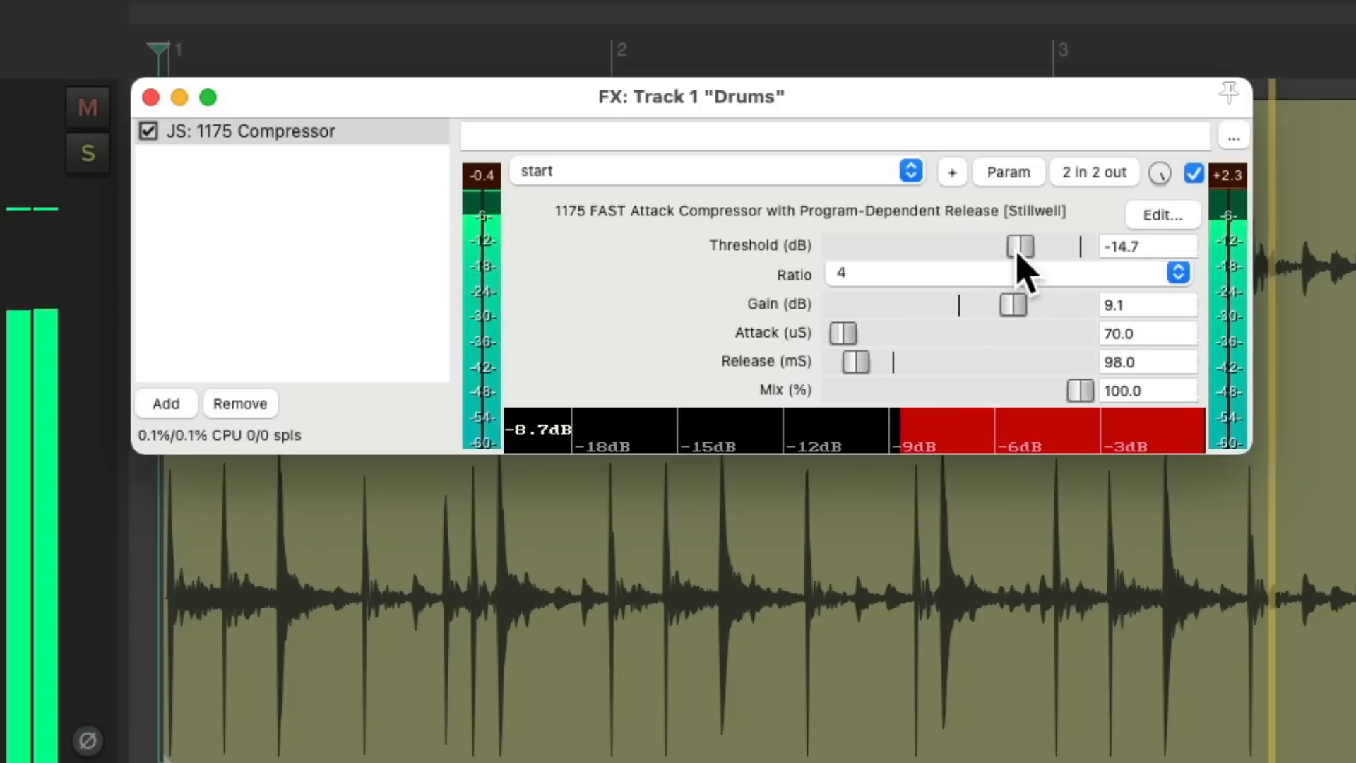
left_click_drag(1017, 253, 991, 272)
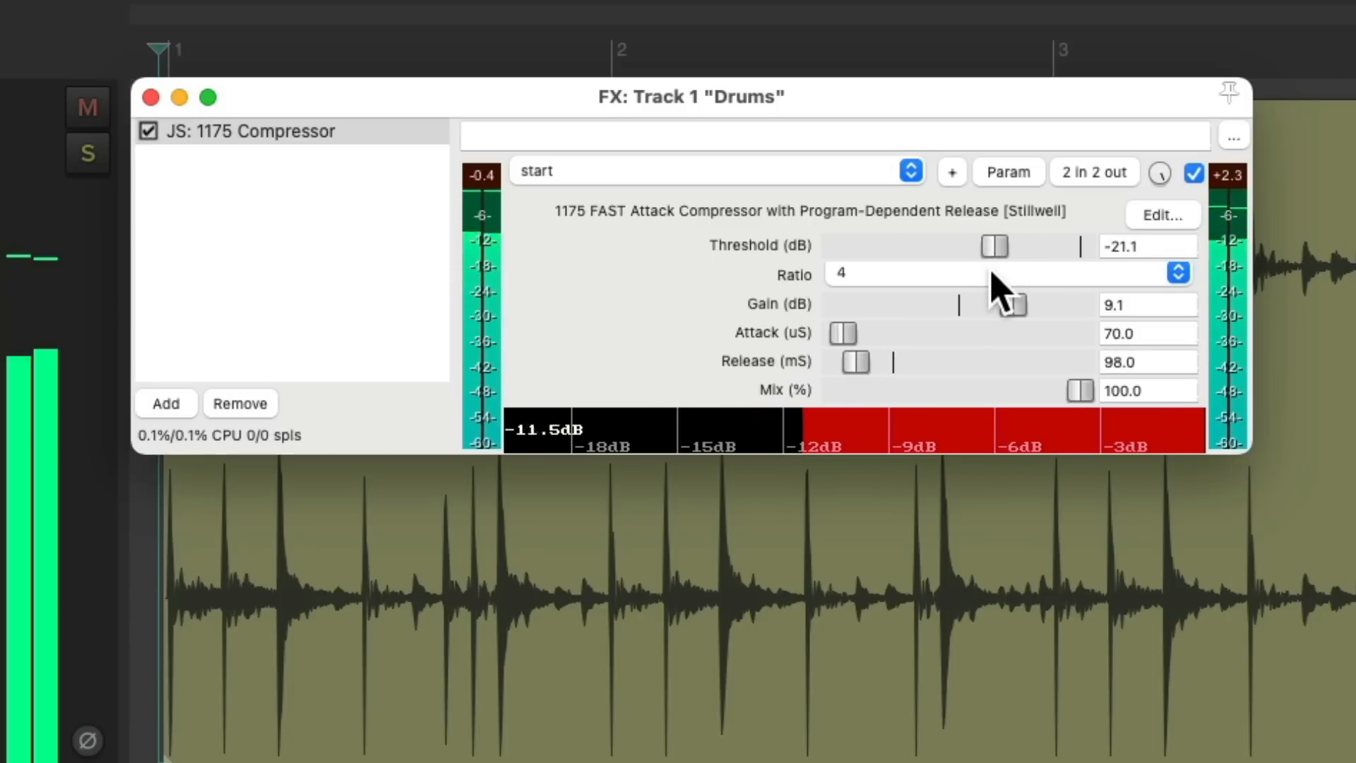
key("space")
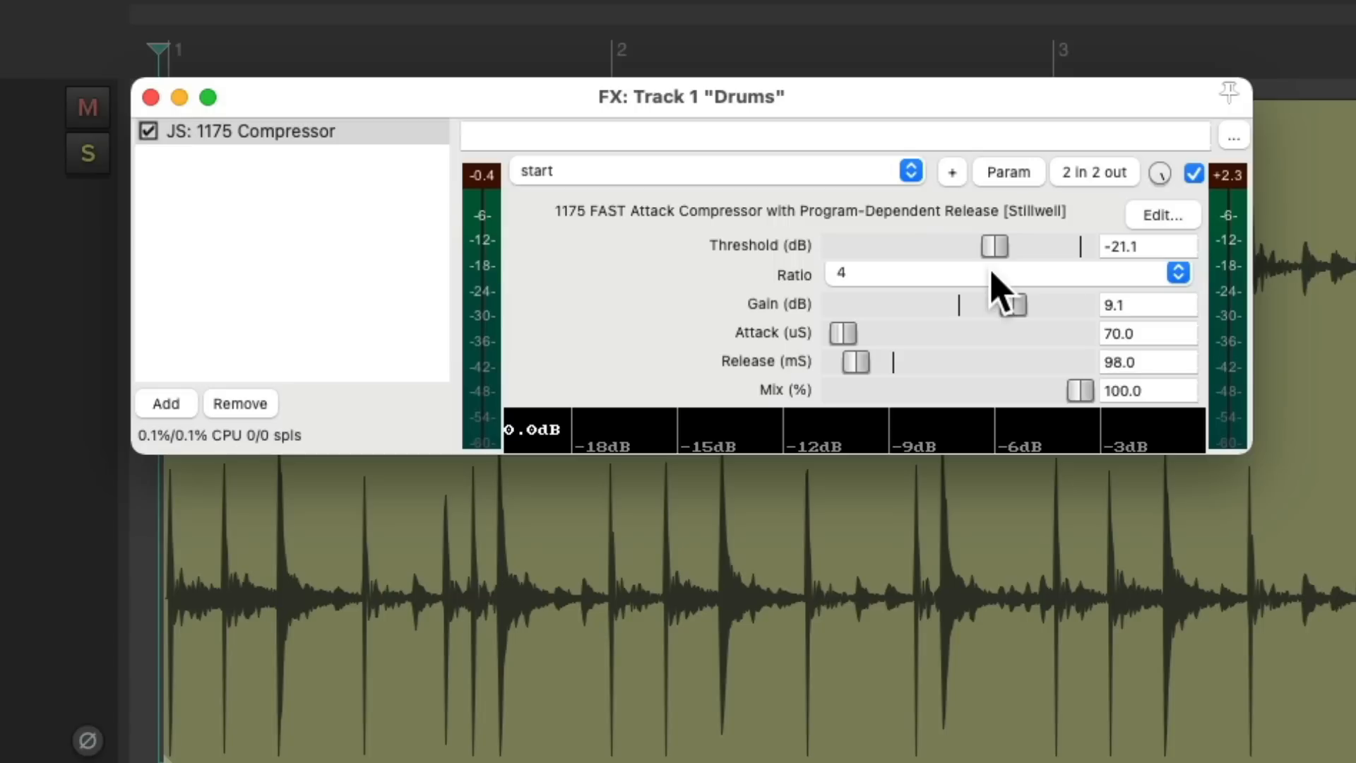
- Replace the 1175 Compressor on the Drums track with the JS: General Dynamics (Cockos) effect
left_click(245, 407)
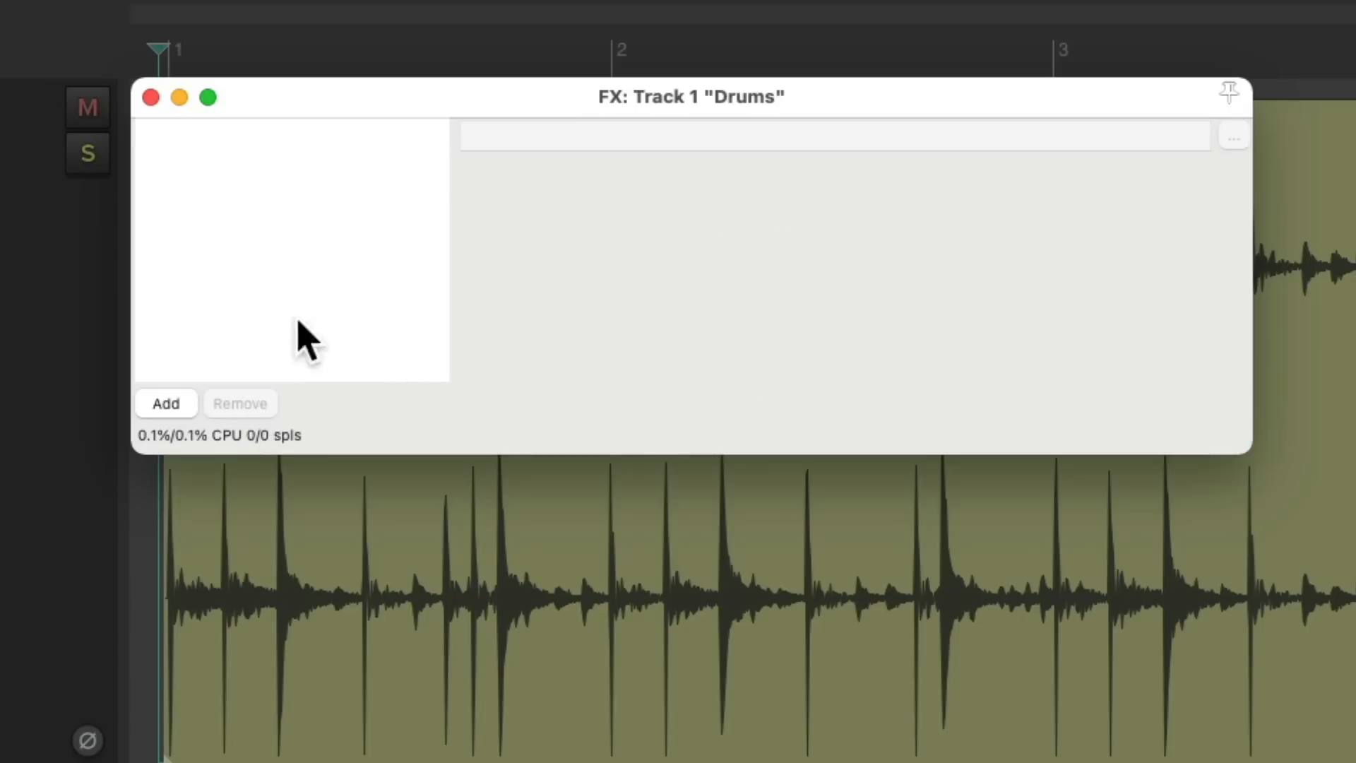
double_click(300, 241)
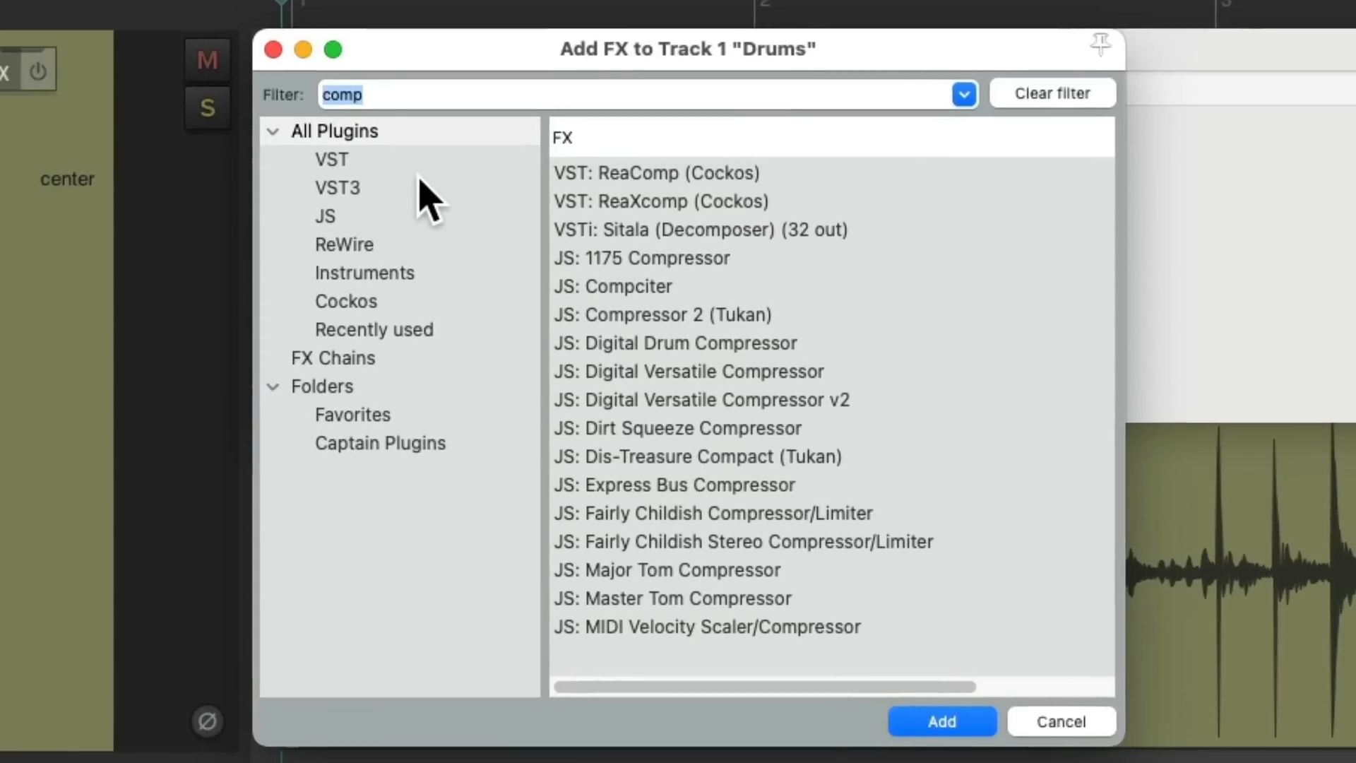
type("general")
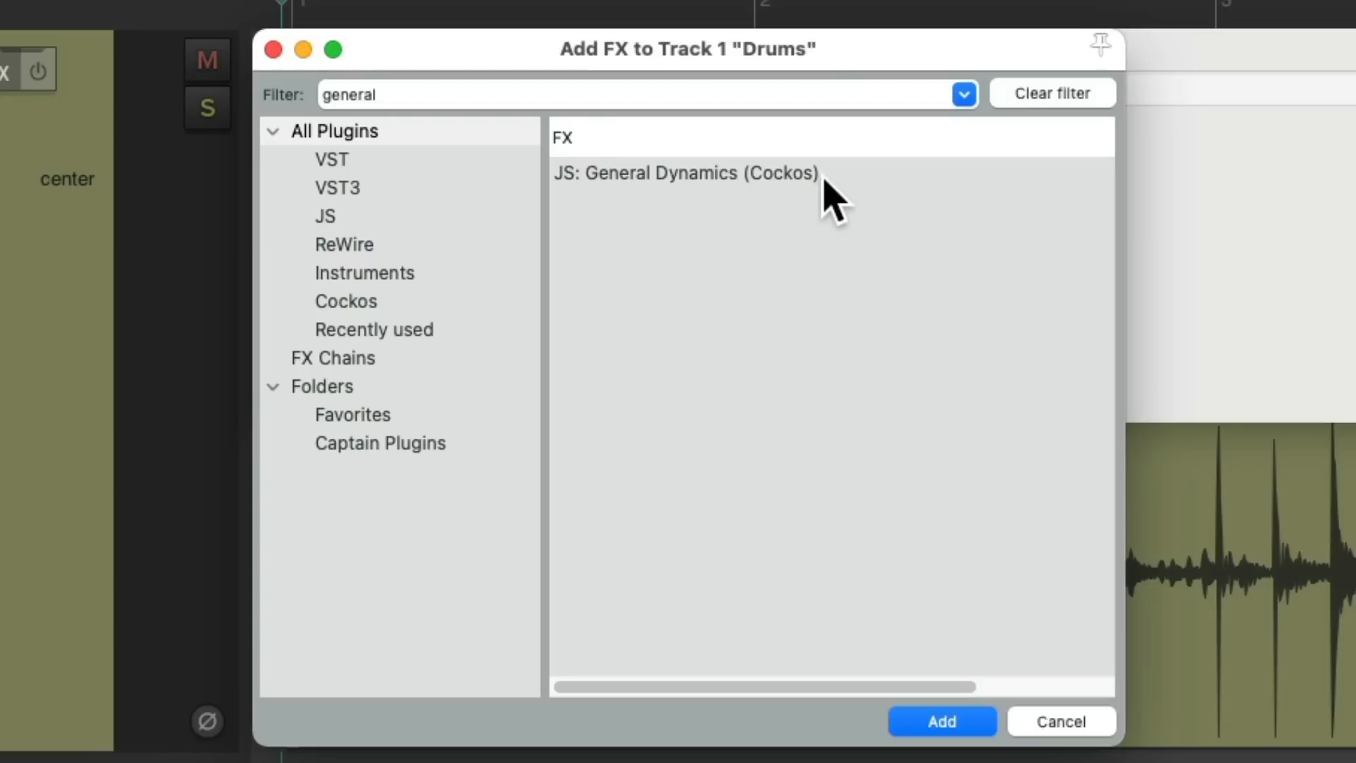
left_click(825, 178)
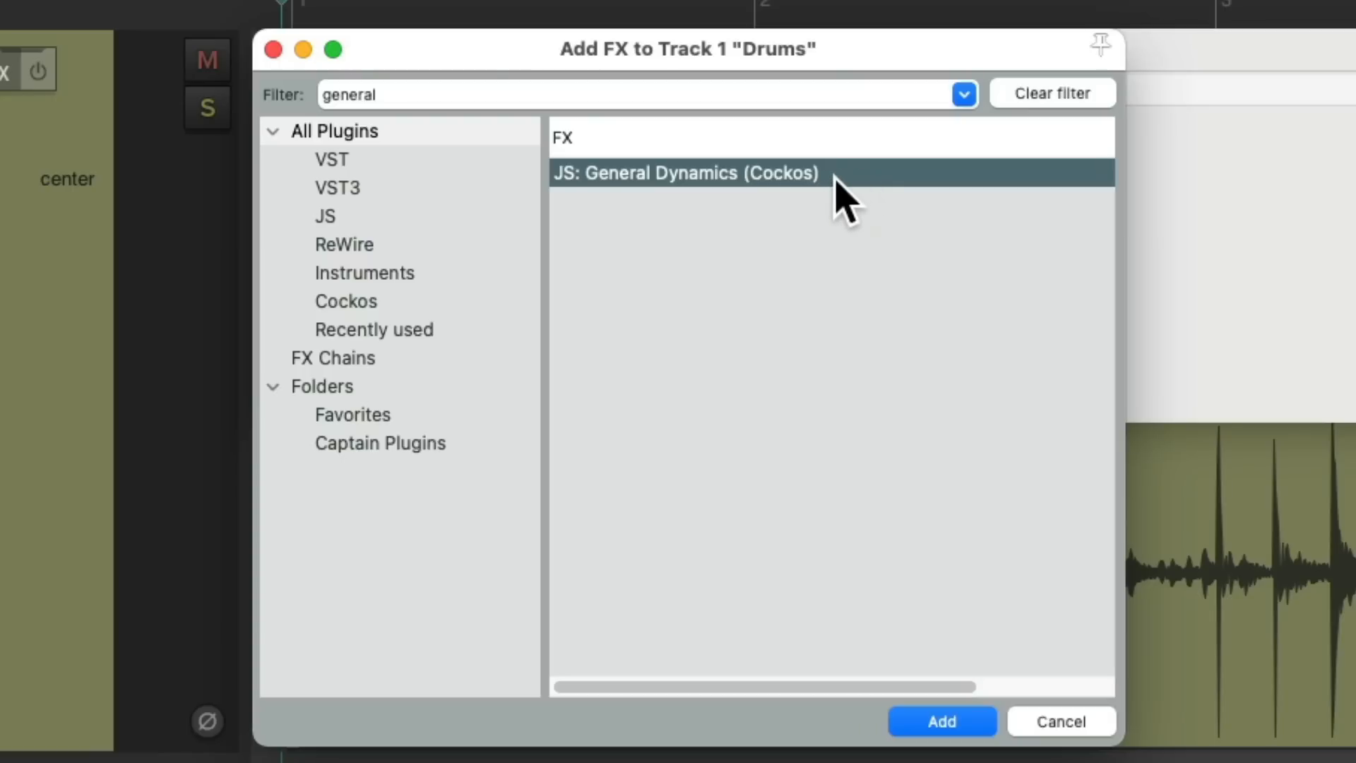
double_click(831, 178)
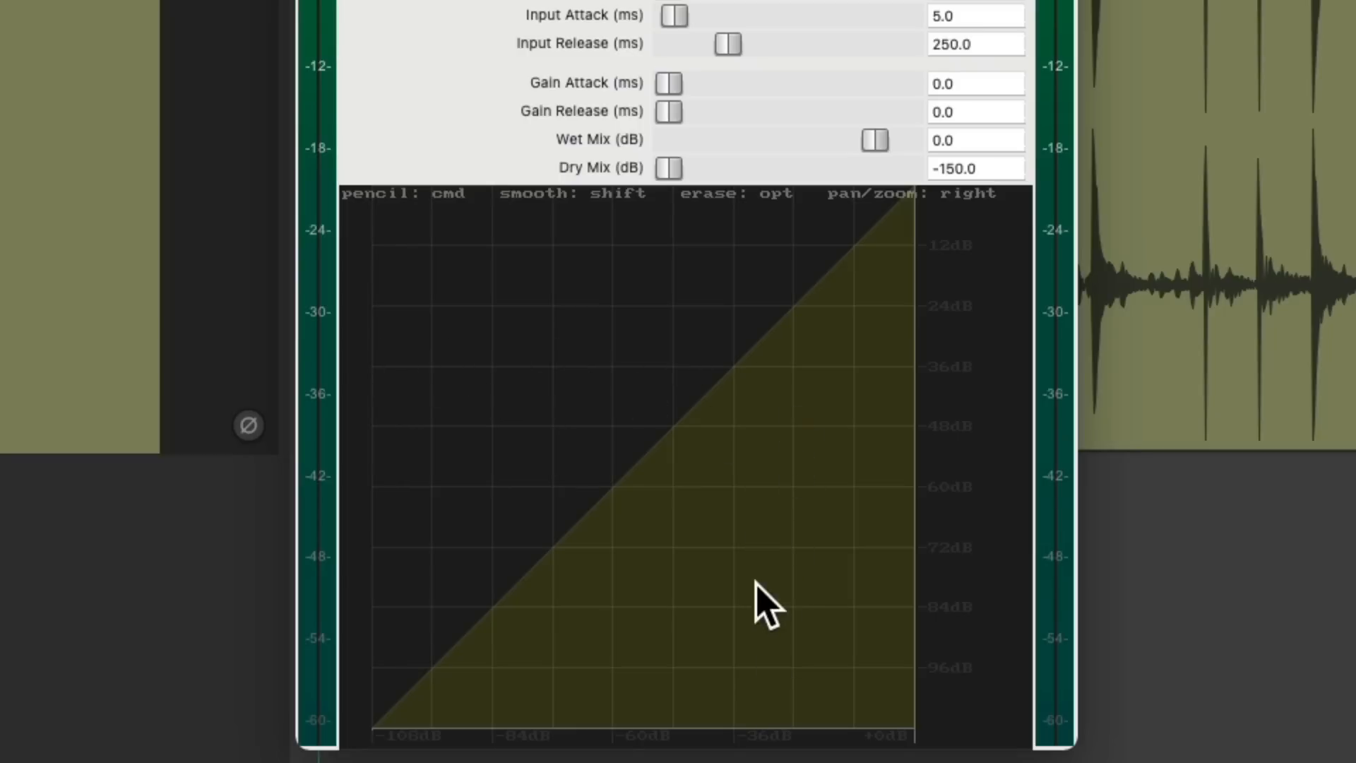
- Lower the Detector Gain to -23 dB and audition the drums against the dynamics graph
key("space")
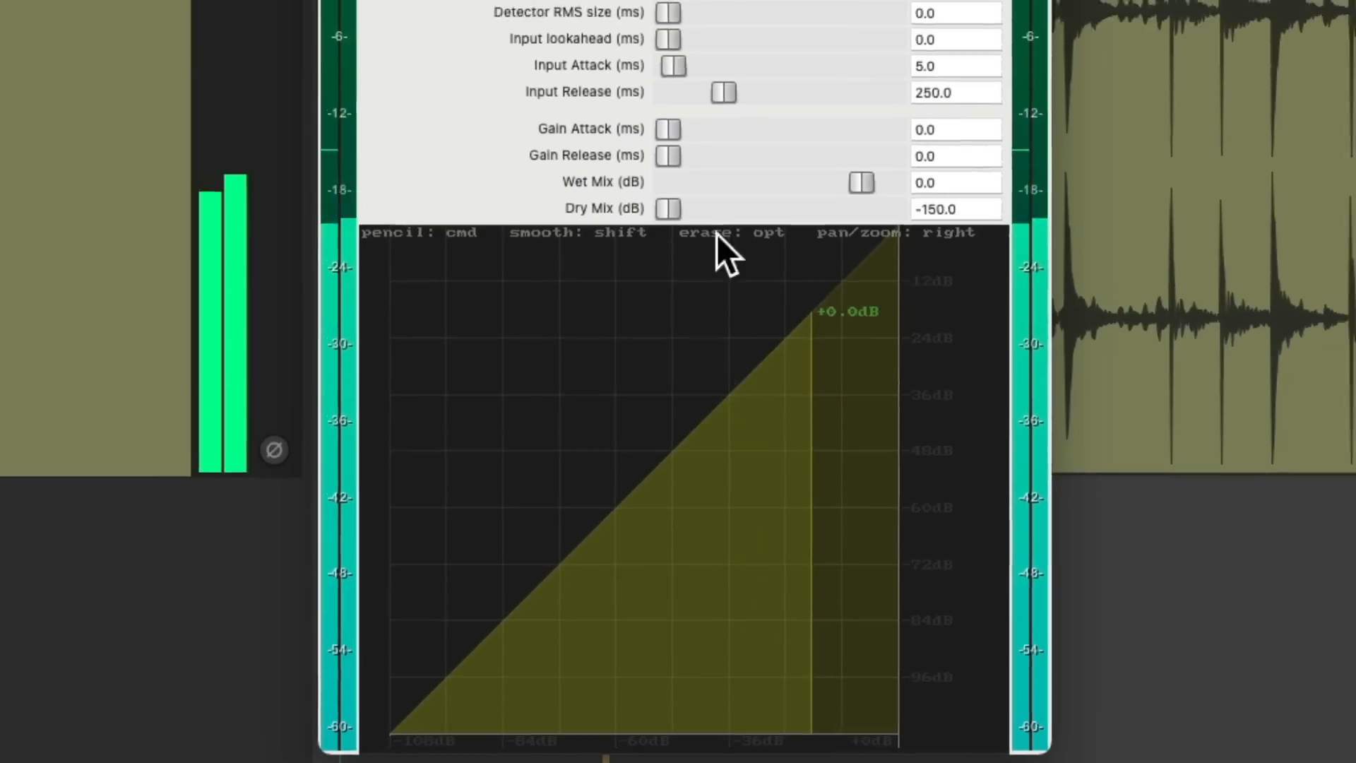
left_click_drag(765, 109, 710, 108)
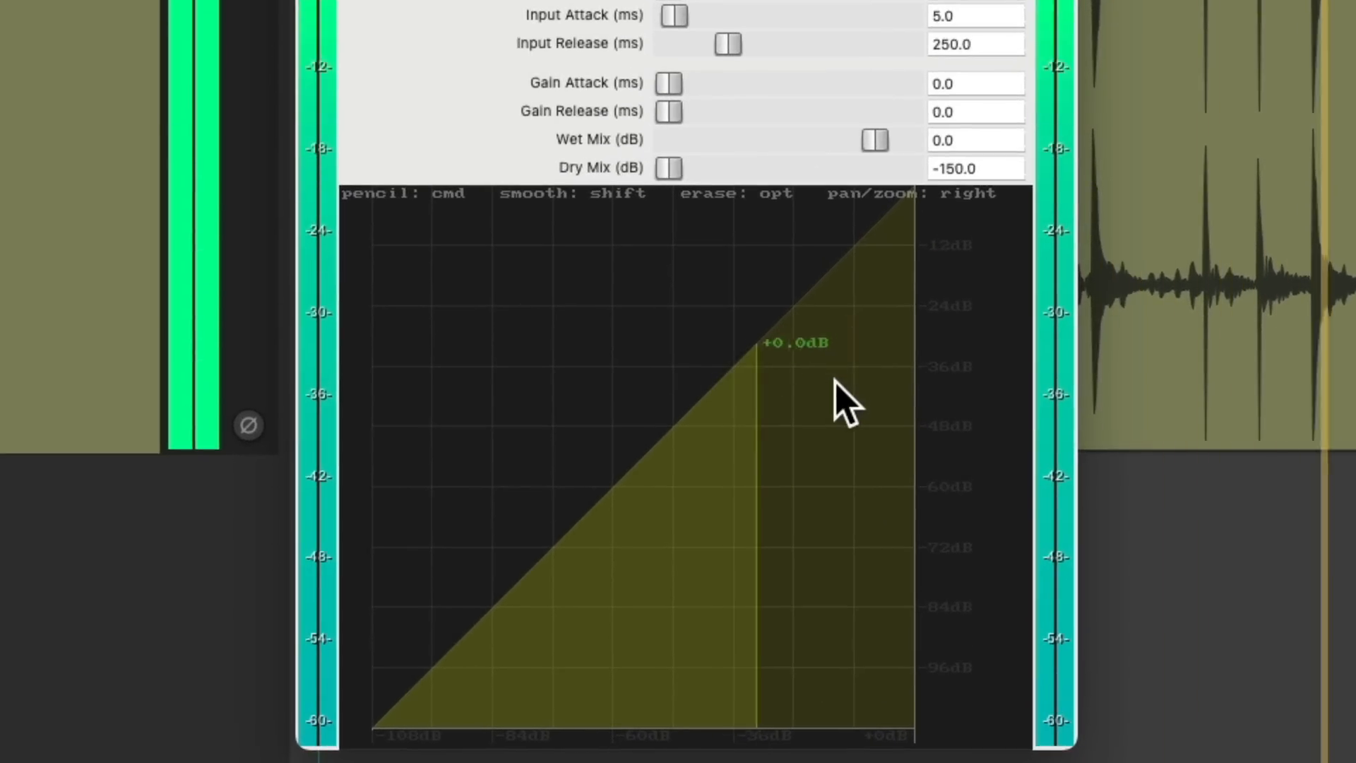
key("space")
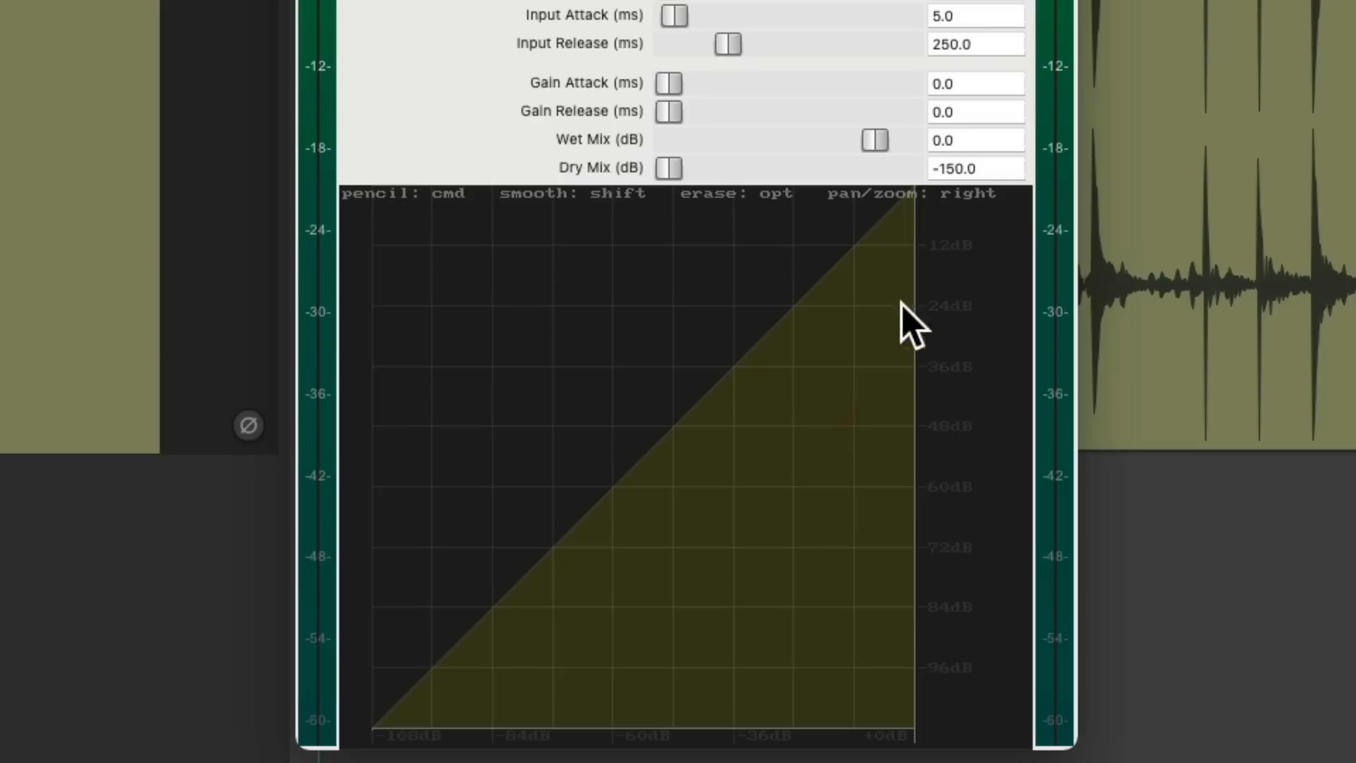
key("space")
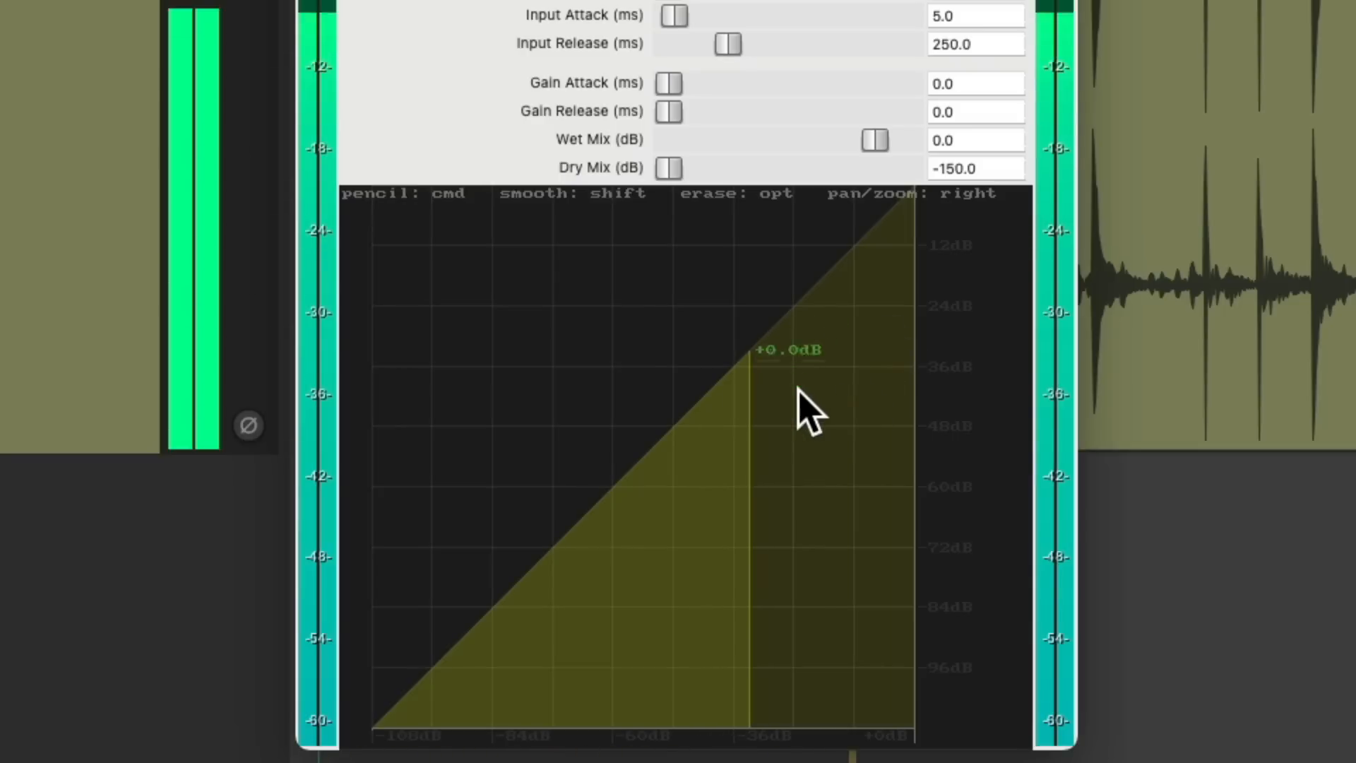
key("space")
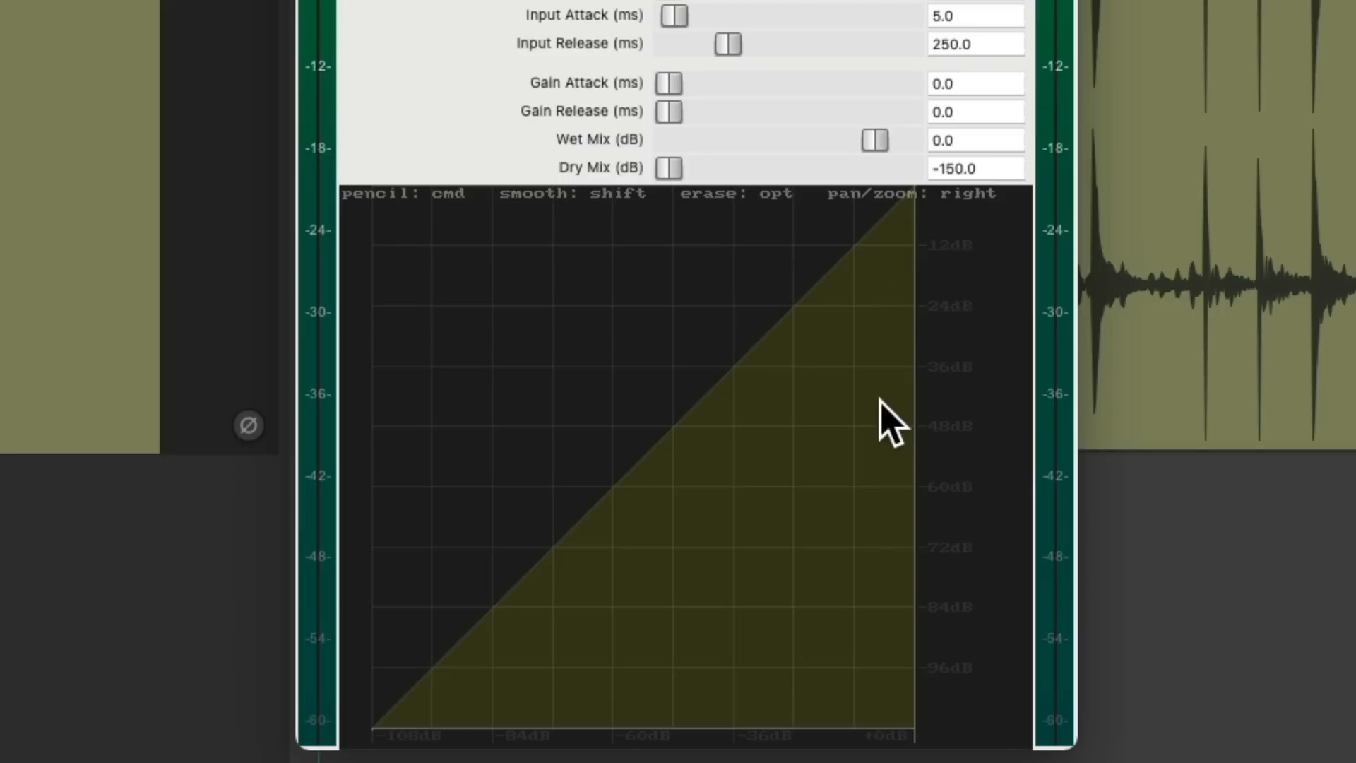
- Draw a compression curve from a knee at about -48 dB up to about -36 dB at 0 dB input, and smooth the knee
mouse_move(671, 427)
left_mouse_down()
mouse_move(902, 388)
mouse_move(919, 364)
left_mouse_up()
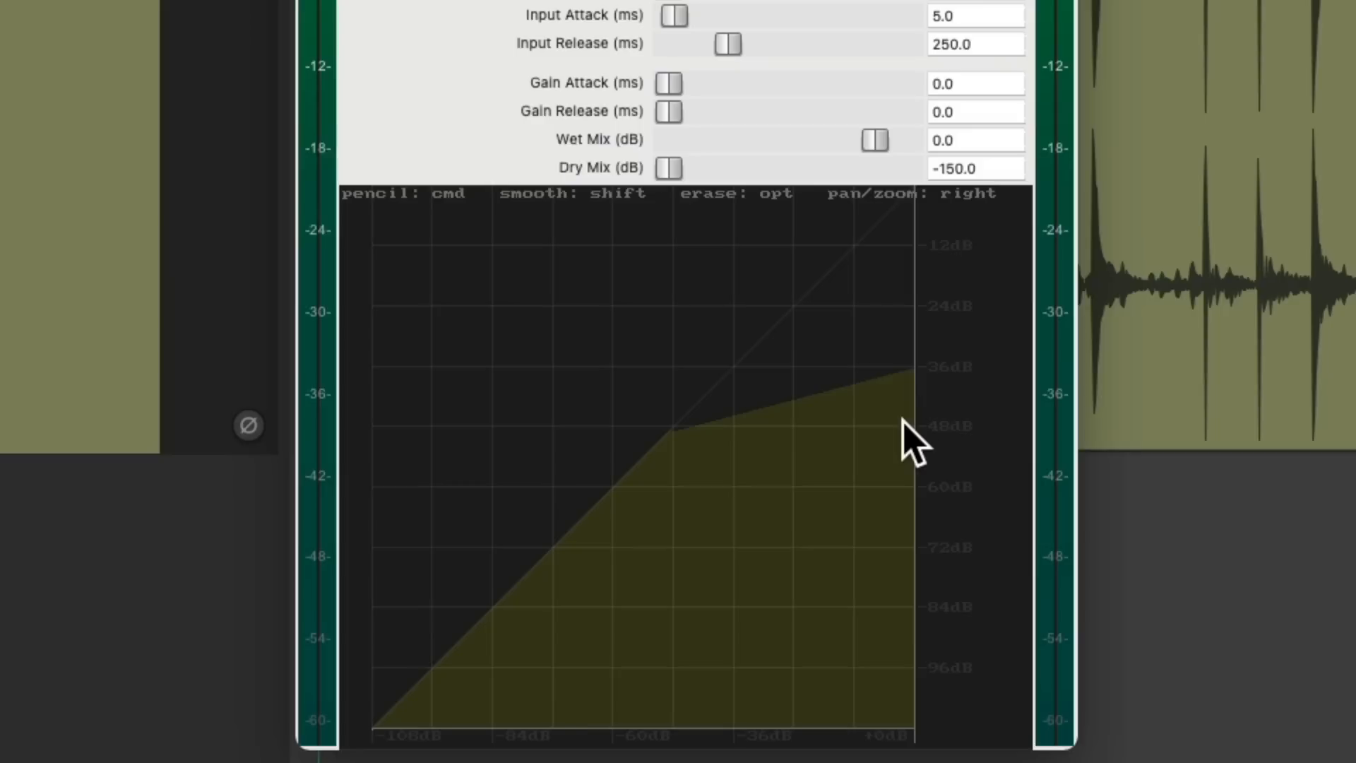
key("shift")
left_click(673, 431, "shift")
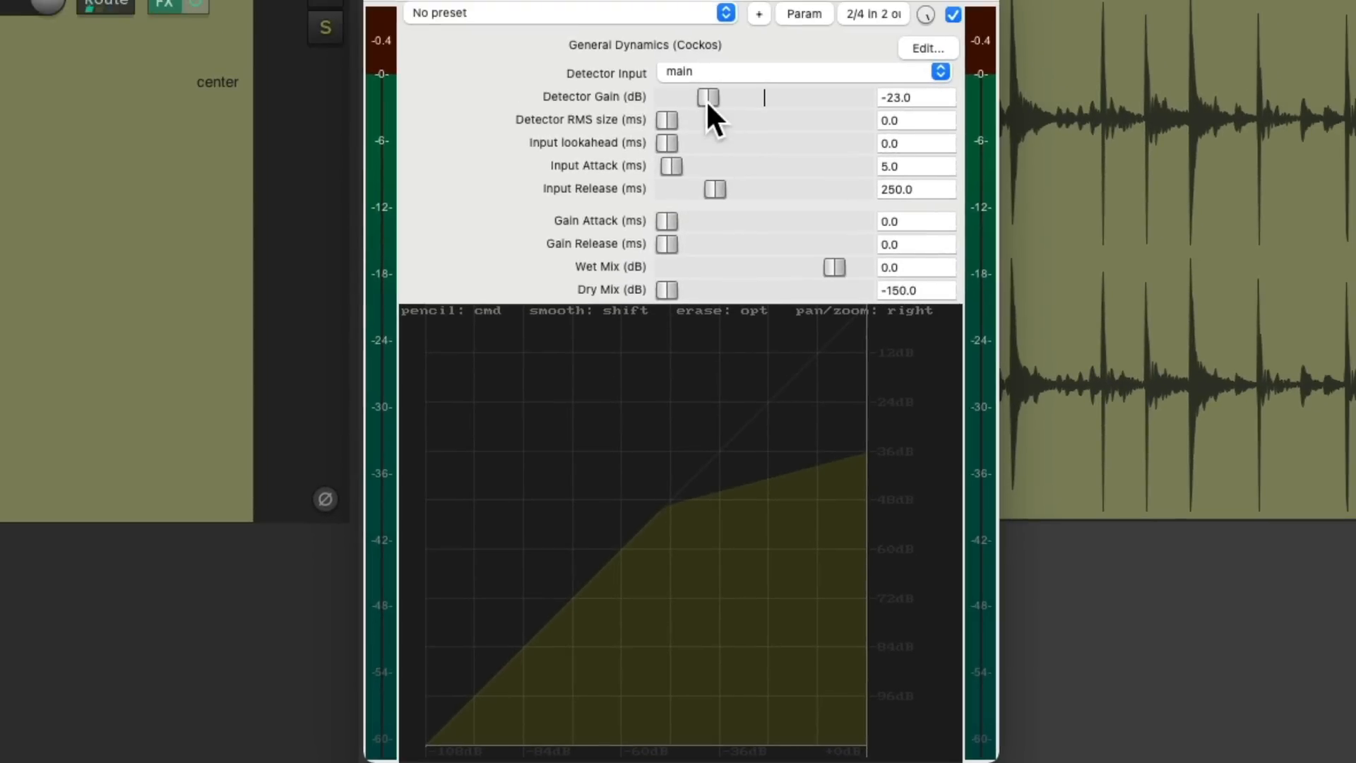
- Try Detector Gain values between -30 and -21 dB on the drums, with the Input Attack set to 0 ms
mouse_move(702, 100)
left_mouse_down()
mouse_move(660, 106)
mouse_move(685, 102)
left_mouse_up()
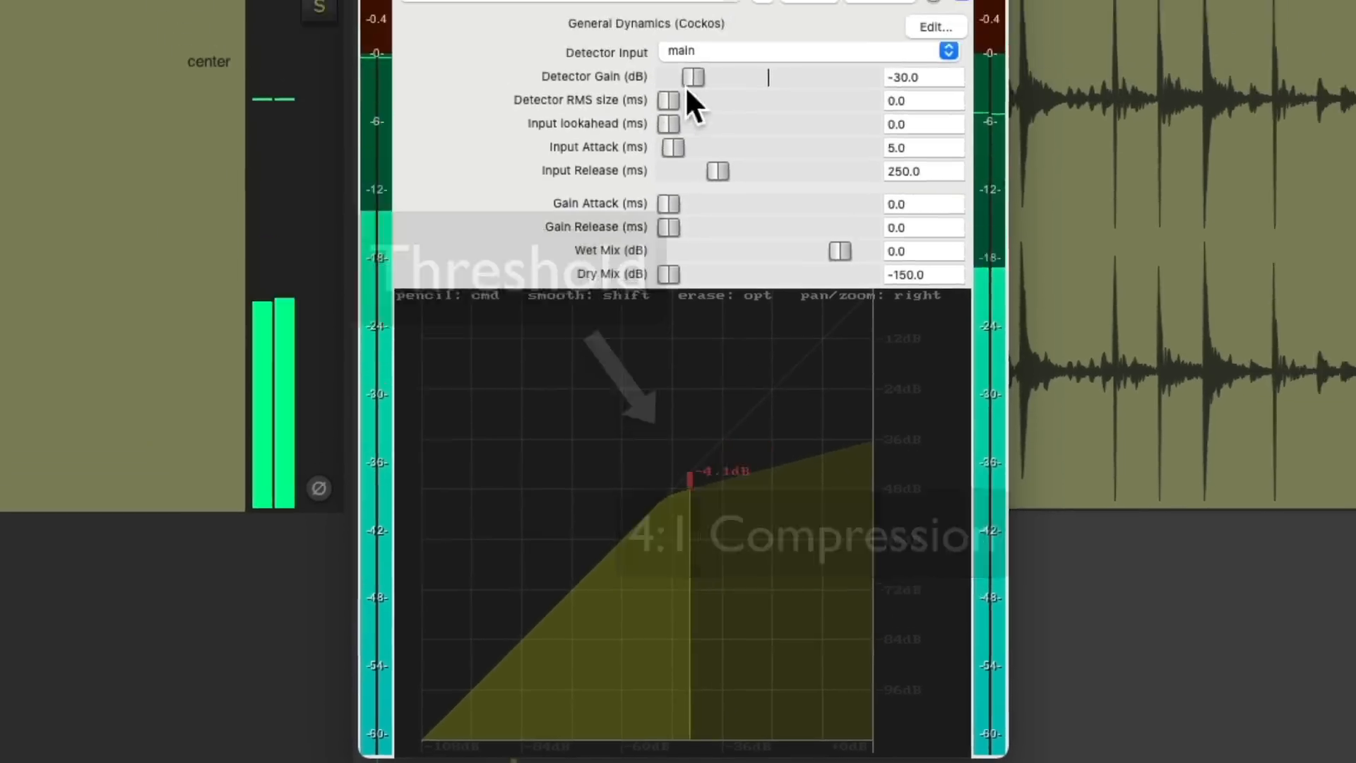
mouse_move(692, 99)
left_mouse_down()
mouse_move(709, 99)
mouse_move(664, 106)
mouse_move(739, 99)
mouse_move(715, 103)
left_mouse_up()
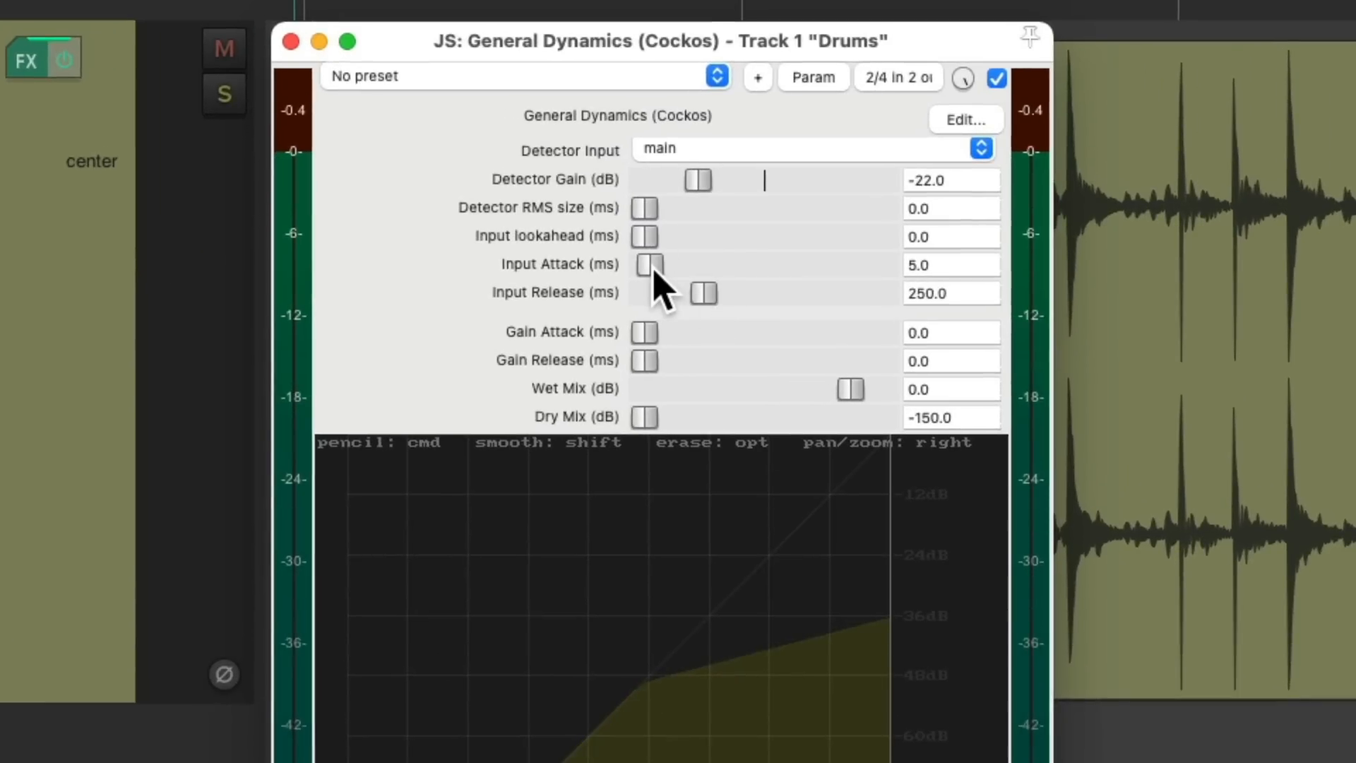
left_click_drag(654, 270, 654, 282)
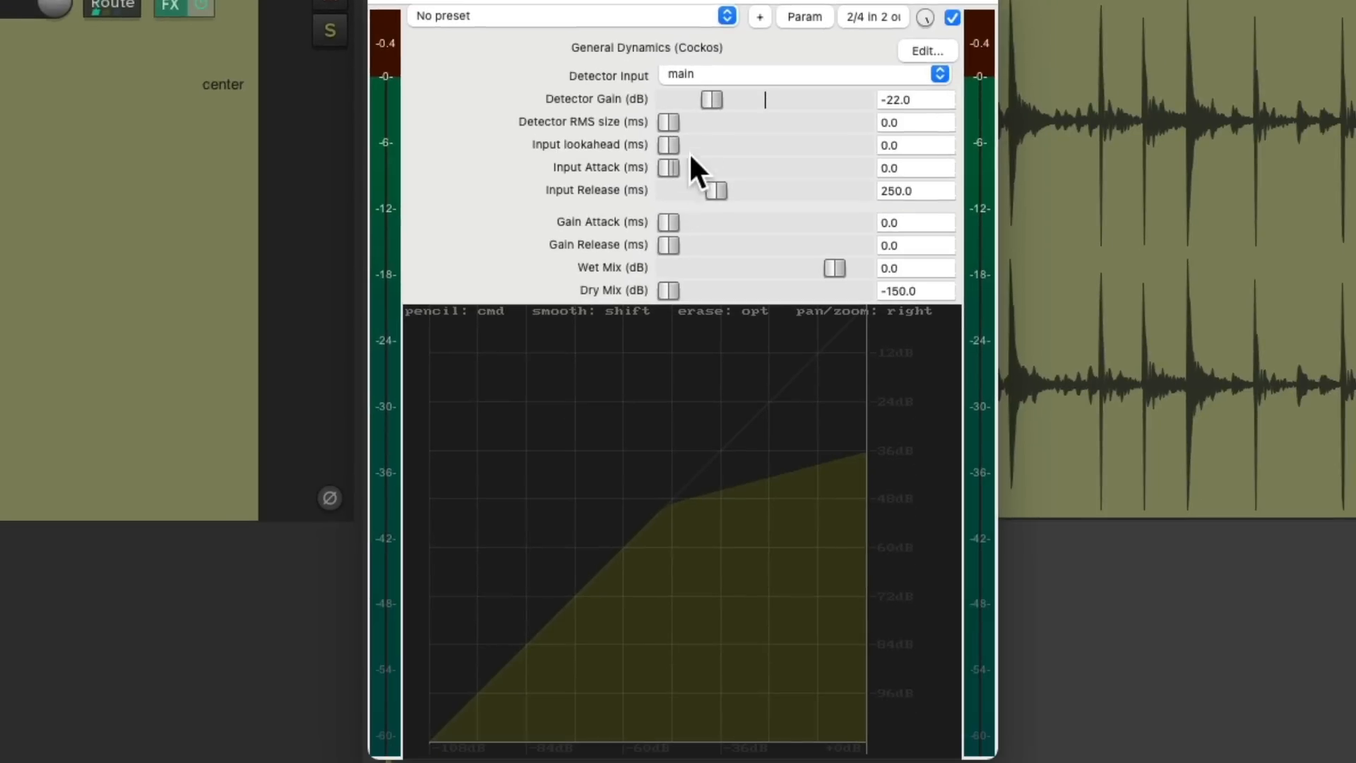
key("space")
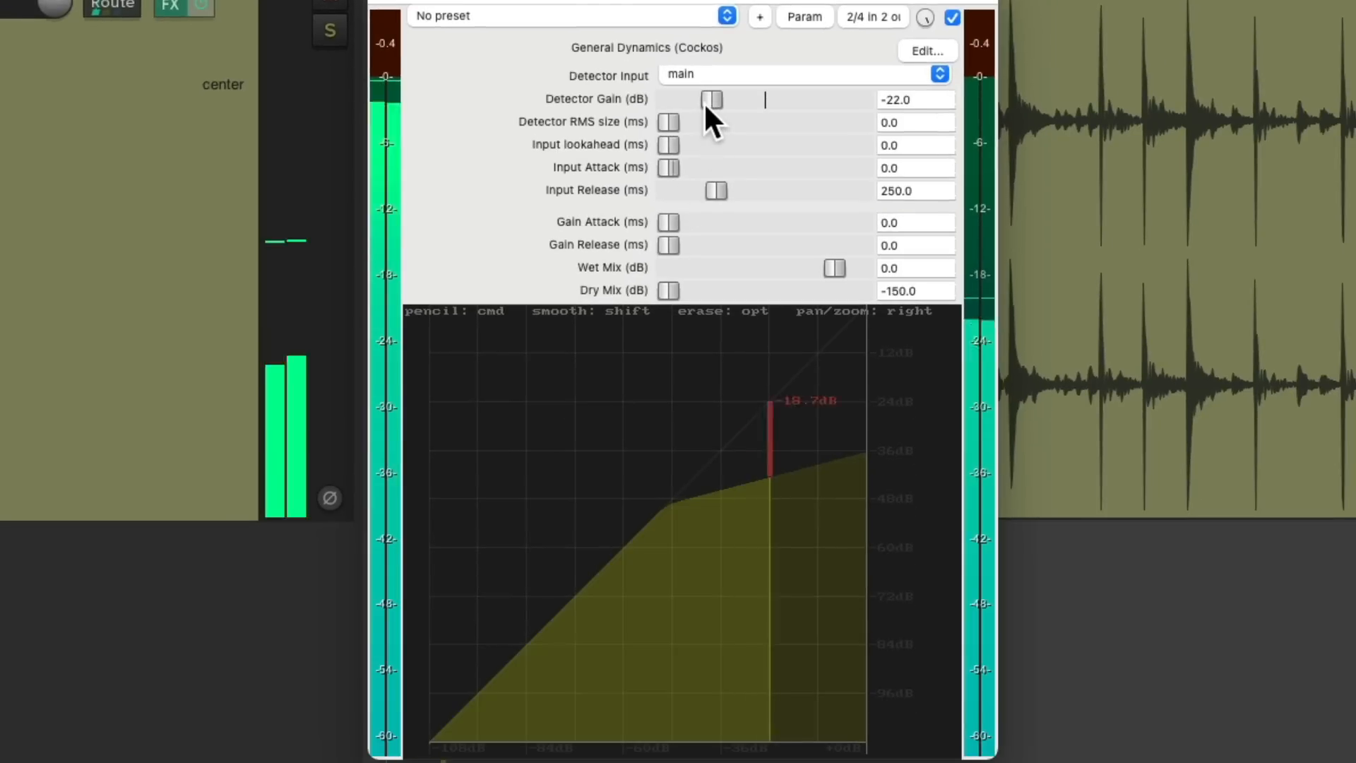
left_click_drag(688, 182, 705, 182)
mouse_move(718, 101)
left_mouse_down()
mouse_move(672, 107)
mouse_move(707, 106)
left_mouse_up()
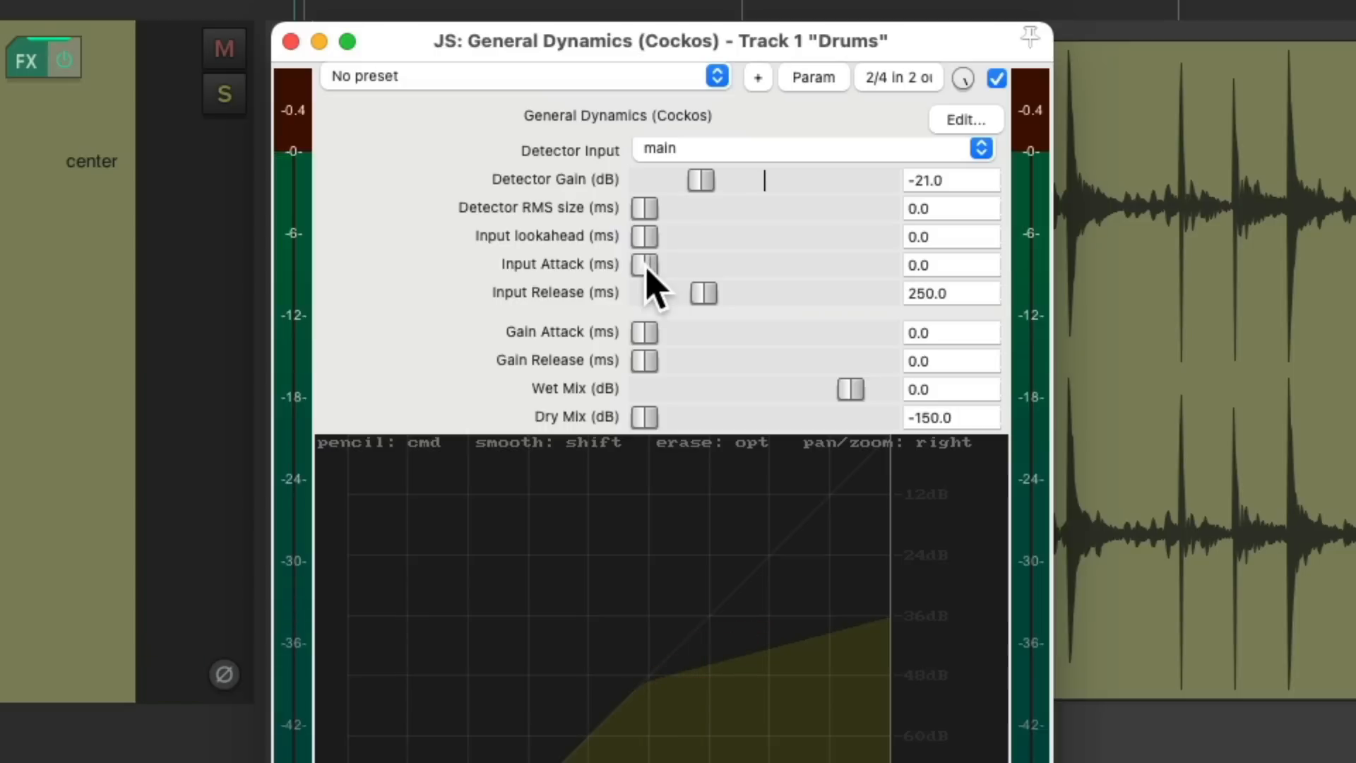
- Raise the Input Attack to 82.3 ms and the Detector Gain to -16 dB while listening to the drums
left_click_drag(670, 169, 725, 166)
left_click_drag(716, 268, 747, 275)
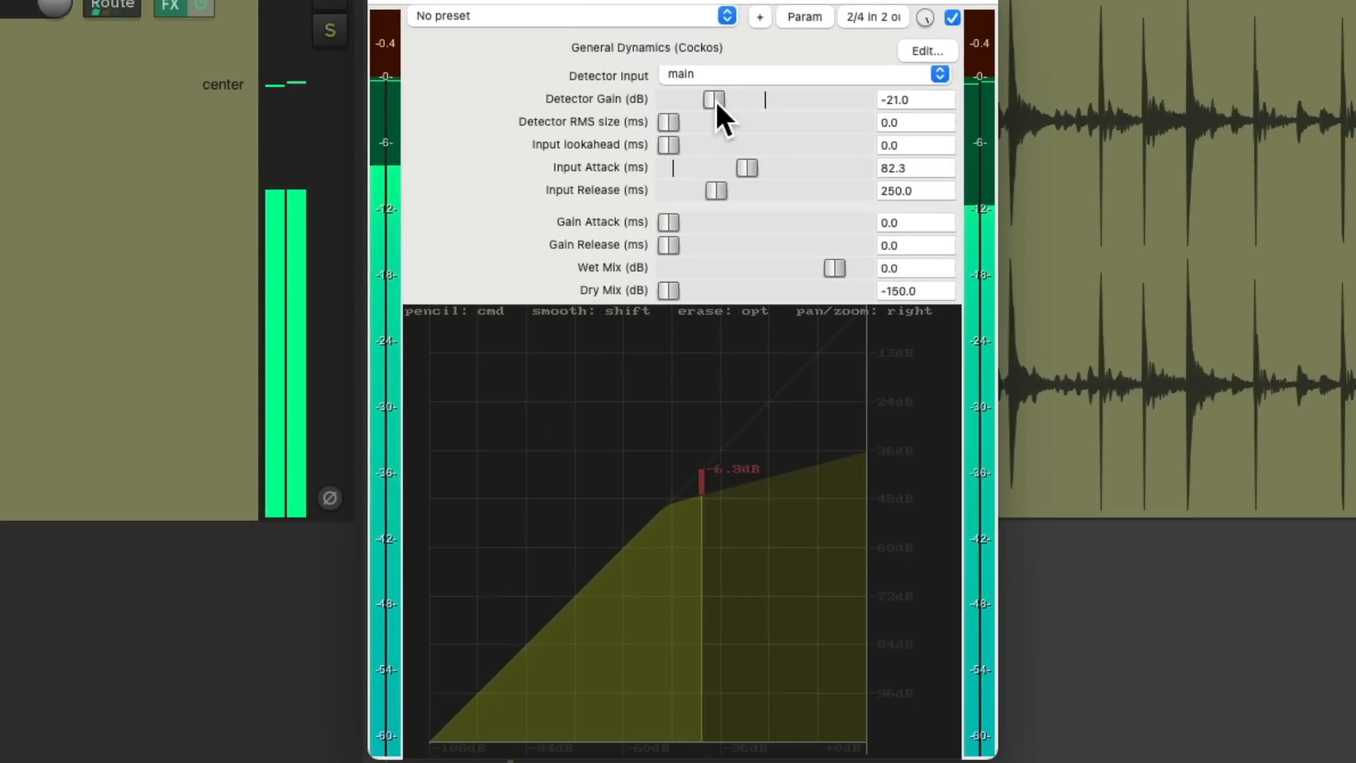
left_click_drag(703, 180, 669, 190)
left_click_drag(688, 108, 728, 105)
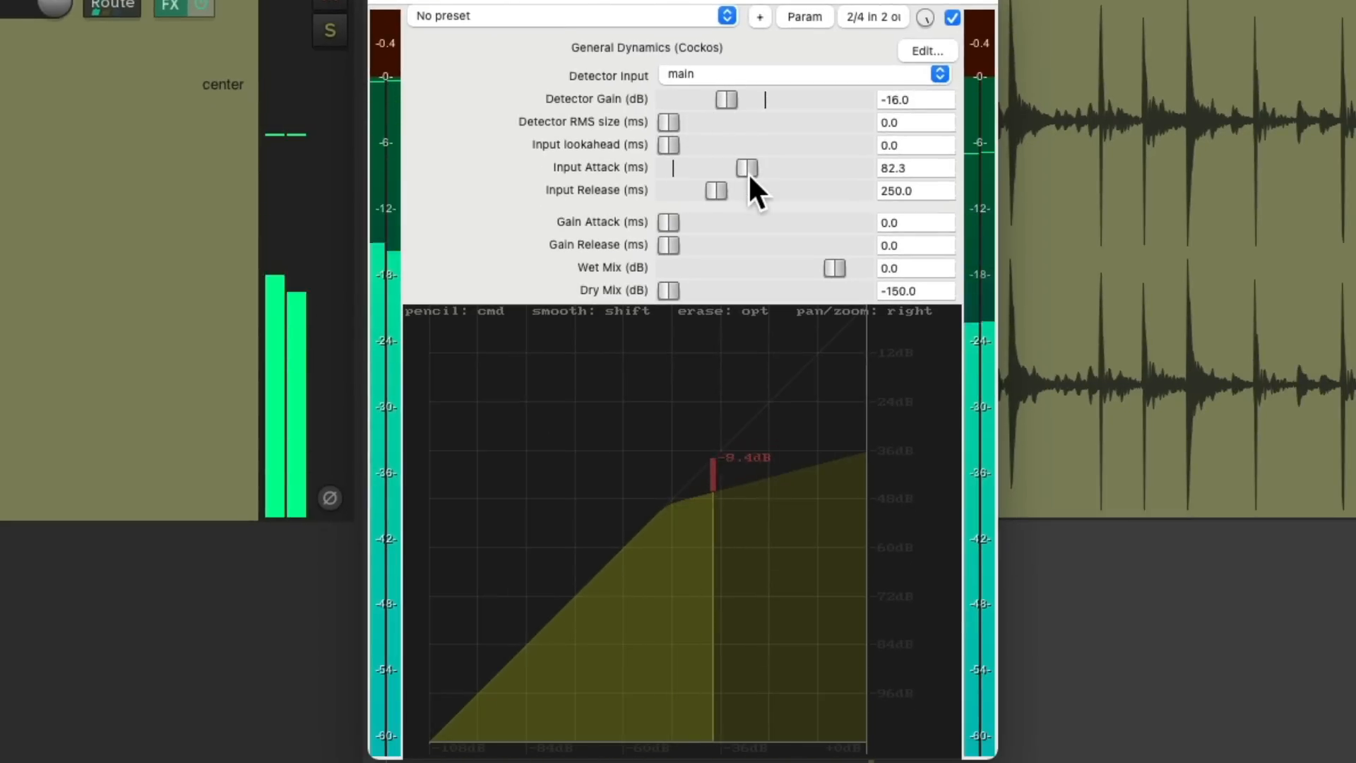
- Compare Input Attack times of 129.3 ms and 51.5 ms on the drums, ending at 19.8 ms
left_click_drag(748, 173, 793, 161)
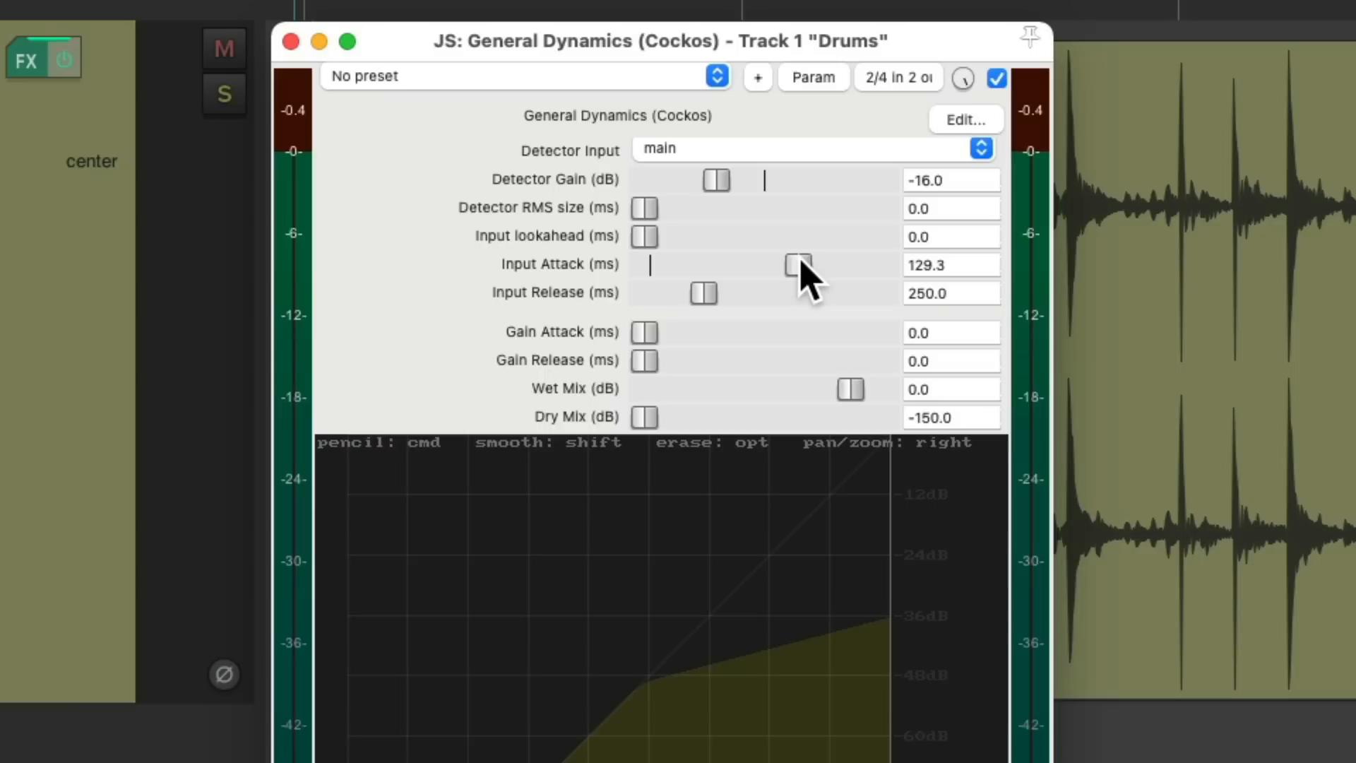
left_click_drag(802, 266, 707, 266)
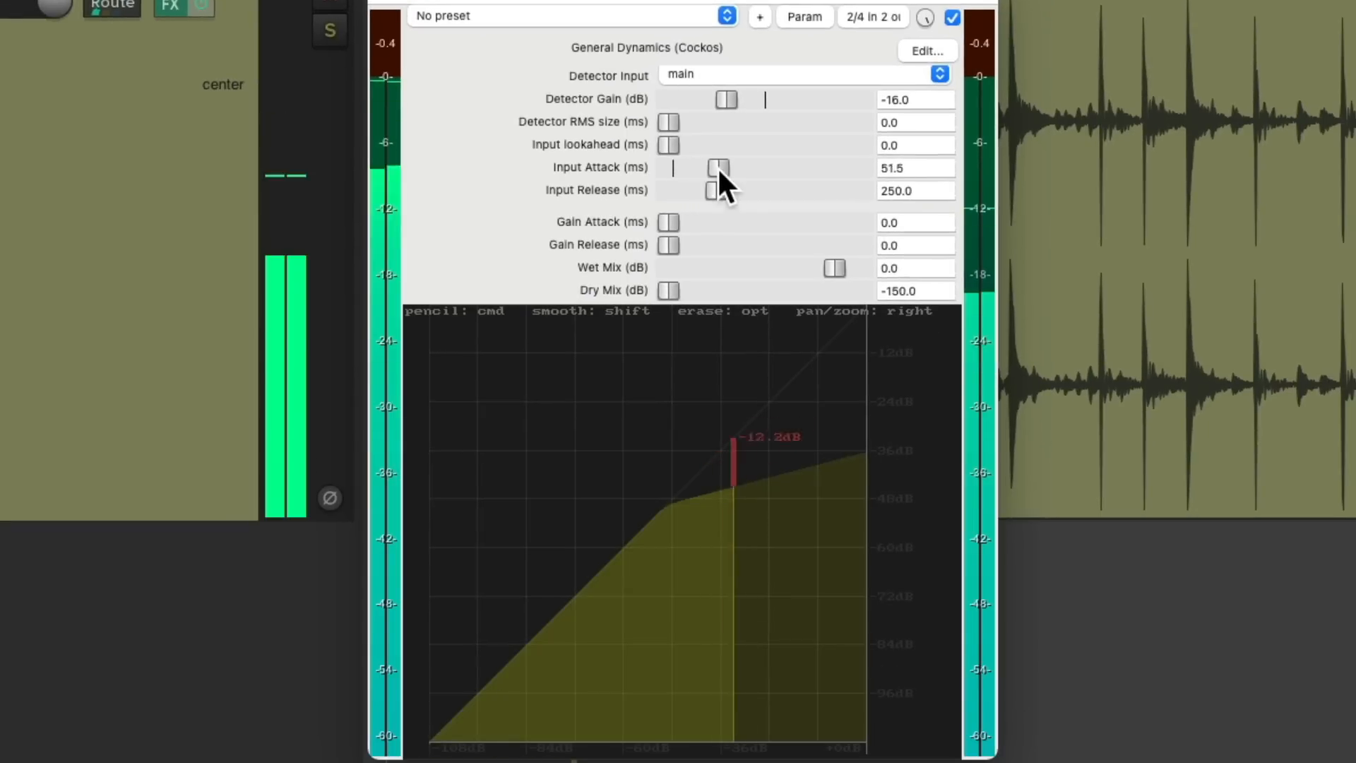
left_click_drag(717, 168, 687, 173)
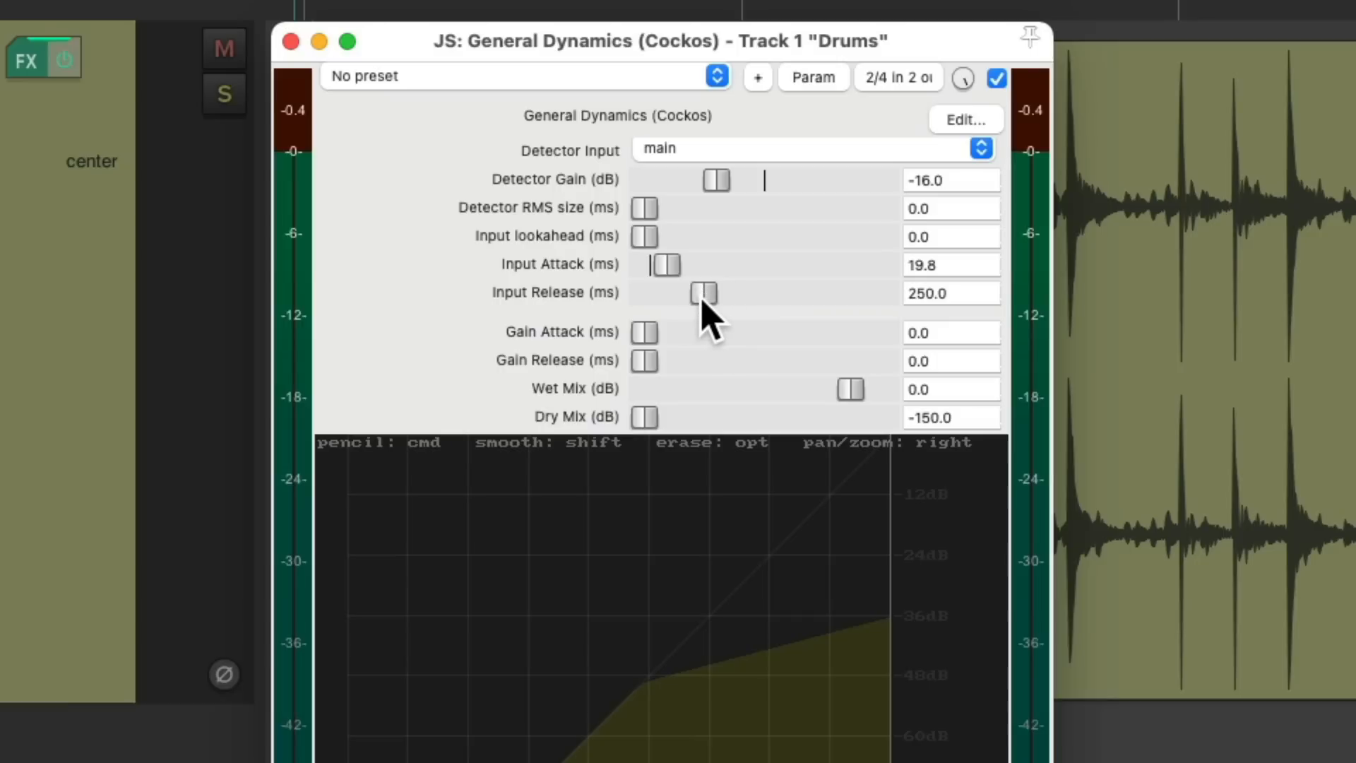
- Audition short Input Release times on the drums from 55 ms down to 20 ms, ending at 37 ms
left_click_drag(702, 299, 663, 300)
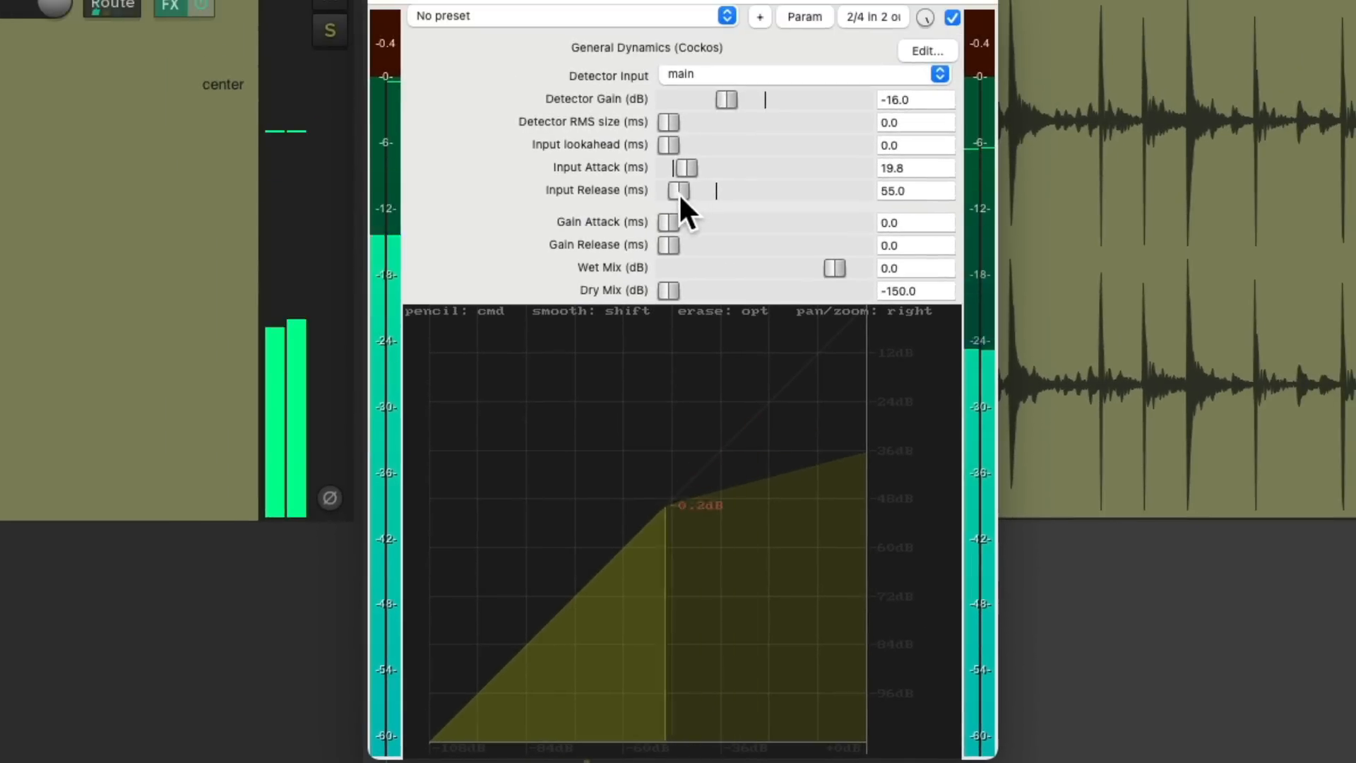
left_click_drag(683, 47, 673, 50)
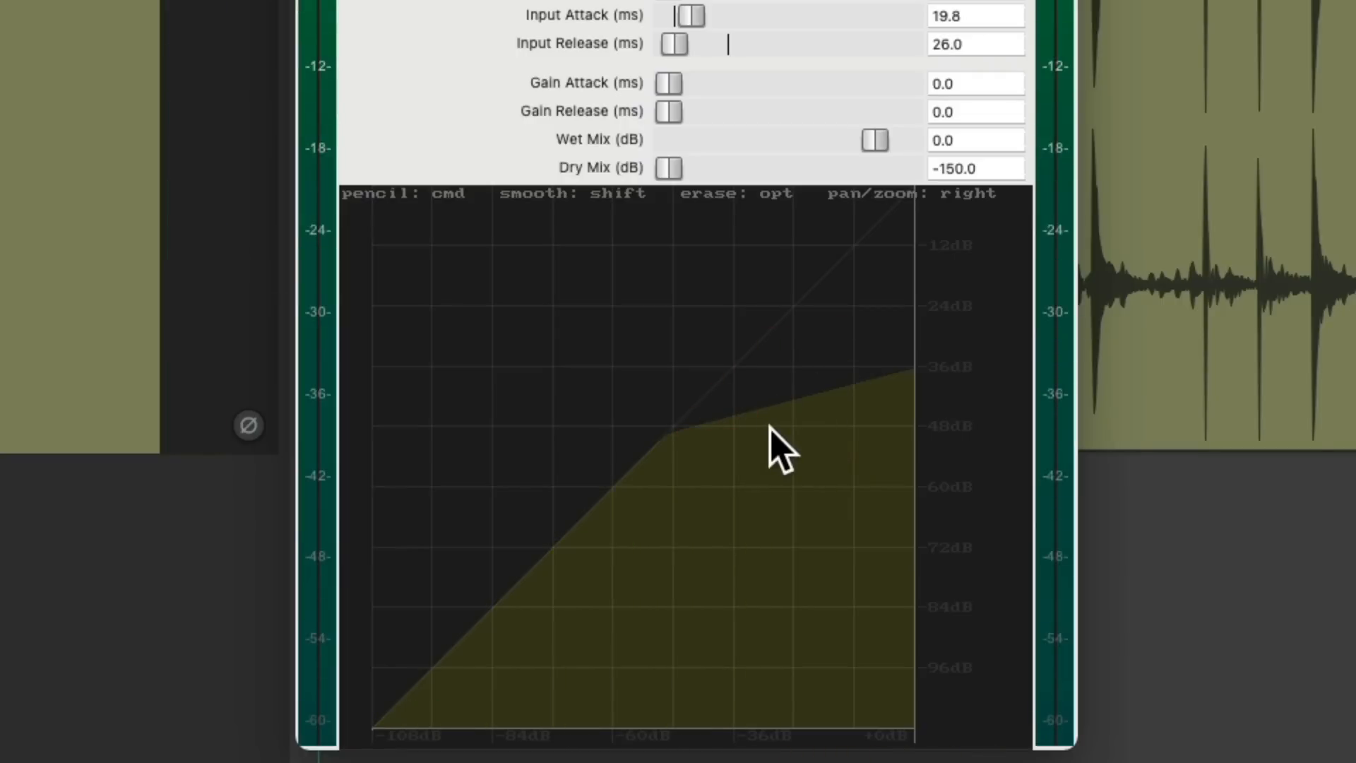
key("space")
left_click_drag(675, 44, 672, 50)
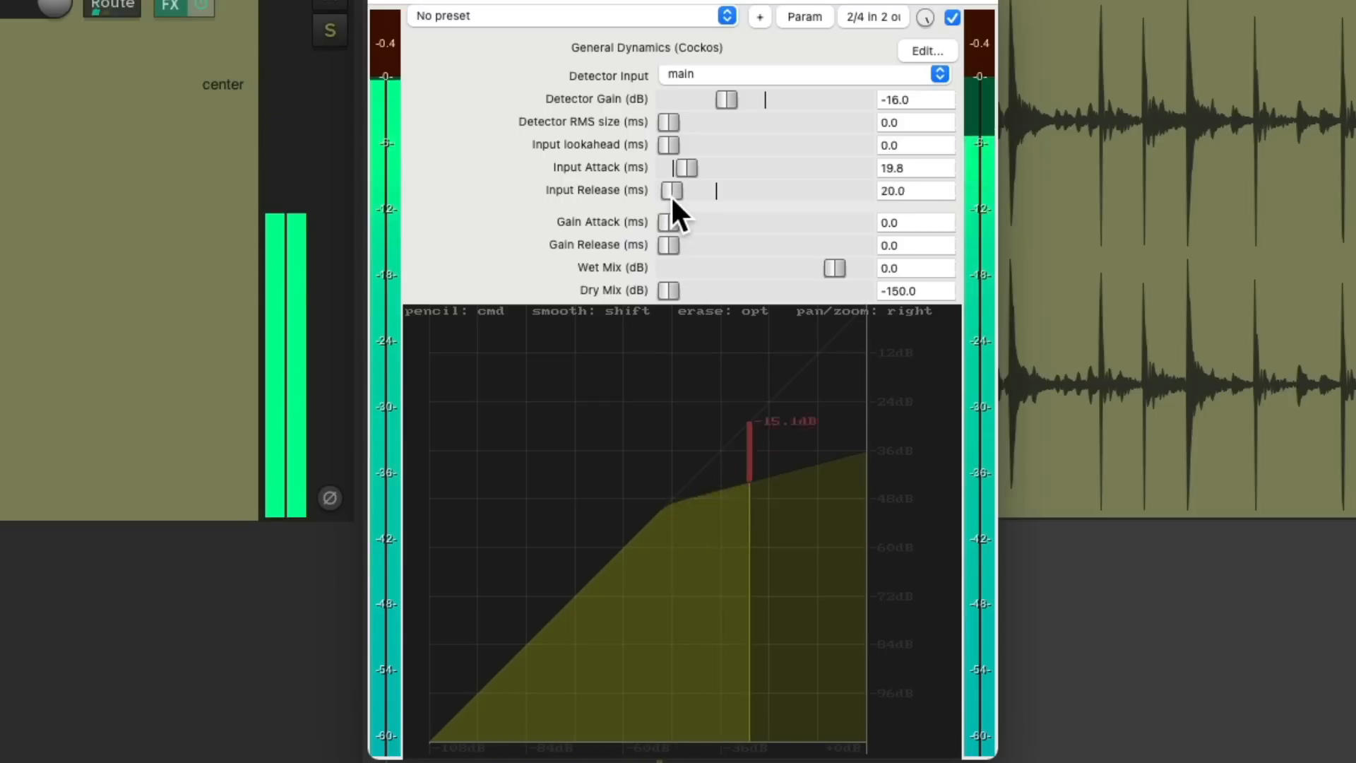
mouse_move(671, 195)
left_mouse_down()
mouse_move(688, 199)
mouse_move(672, 185)
left_mouse_up()
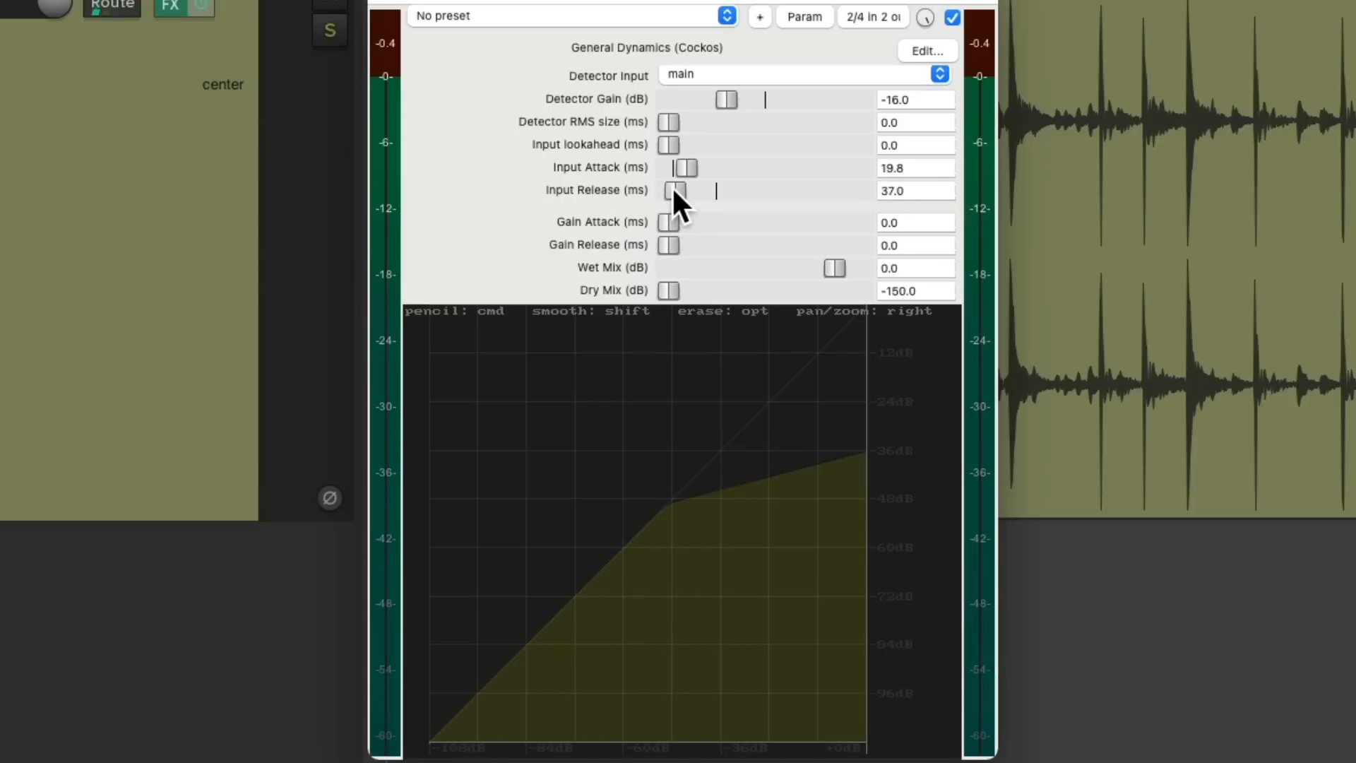
- Try a long 560 ms Input Release, then shorten it to 160 ms with the Input Attack at 17.4 ms
left_click_drag(671, 185, 776, 188)
left_click_drag(682, 160, 680, 159)
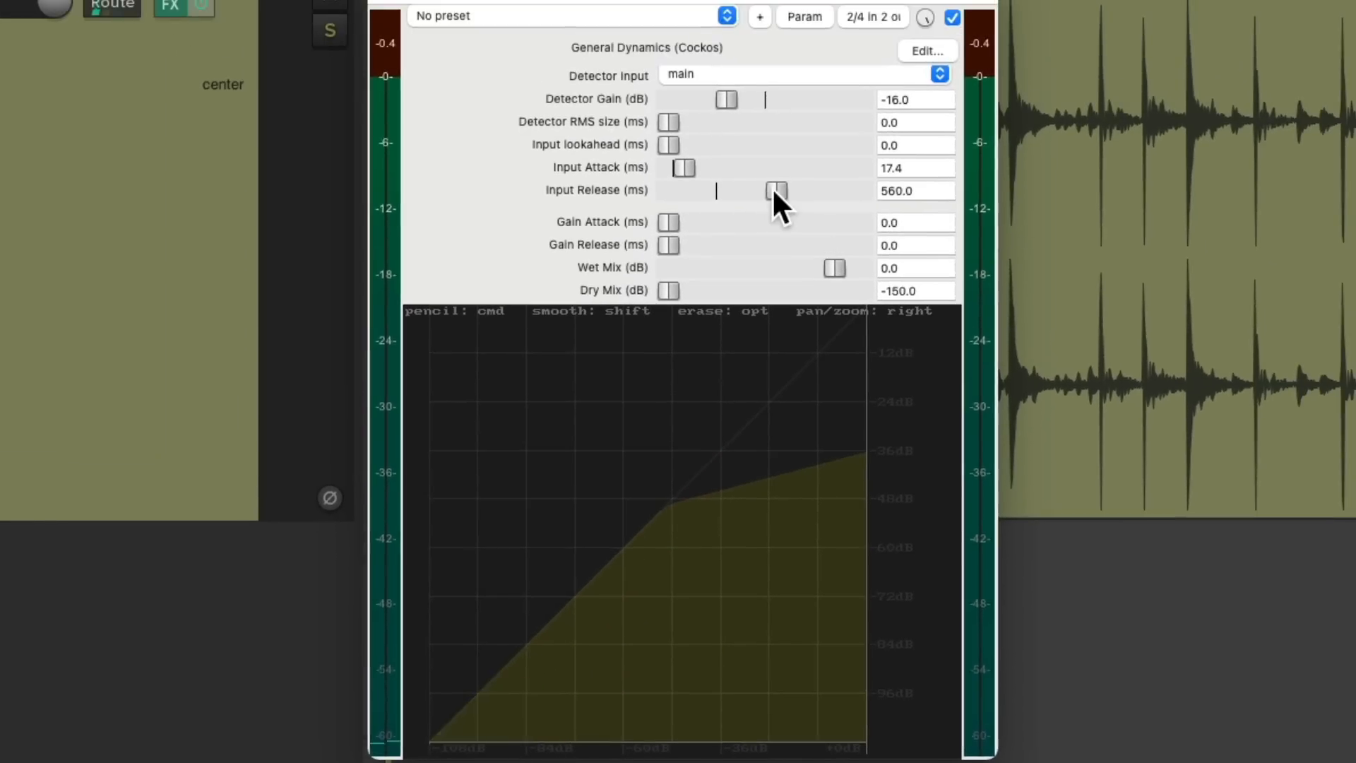
left_click_drag(798, 41, 771, 54)
left_click_drag(752, 200, 696, 221)
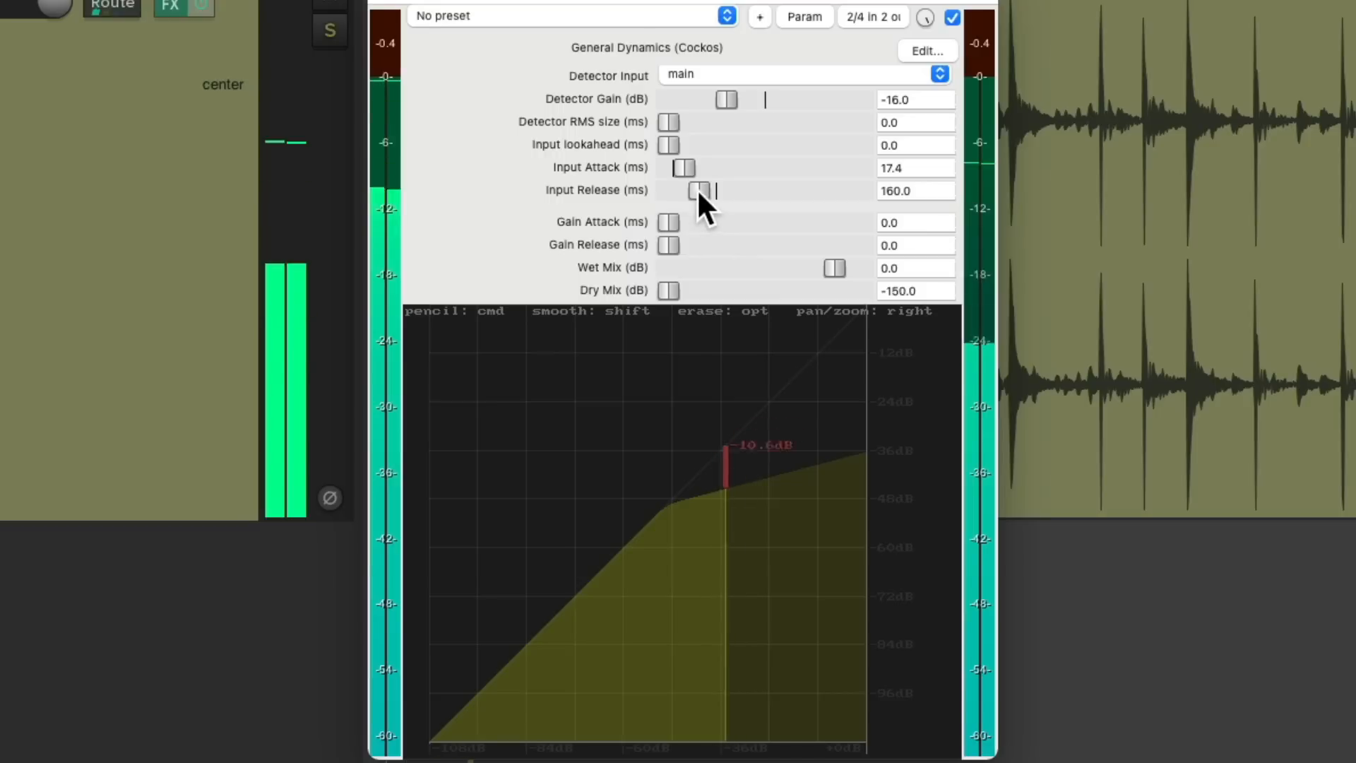
- Set the Input Attack to 12.6 ms, the Input Release to 107 ms and the Detector Gain to -9 dB
left_click_drag(705, 43, 747, 49)
left_click_drag(731, 193, 676, 163)
left_click_drag(718, 103, 736, 104)
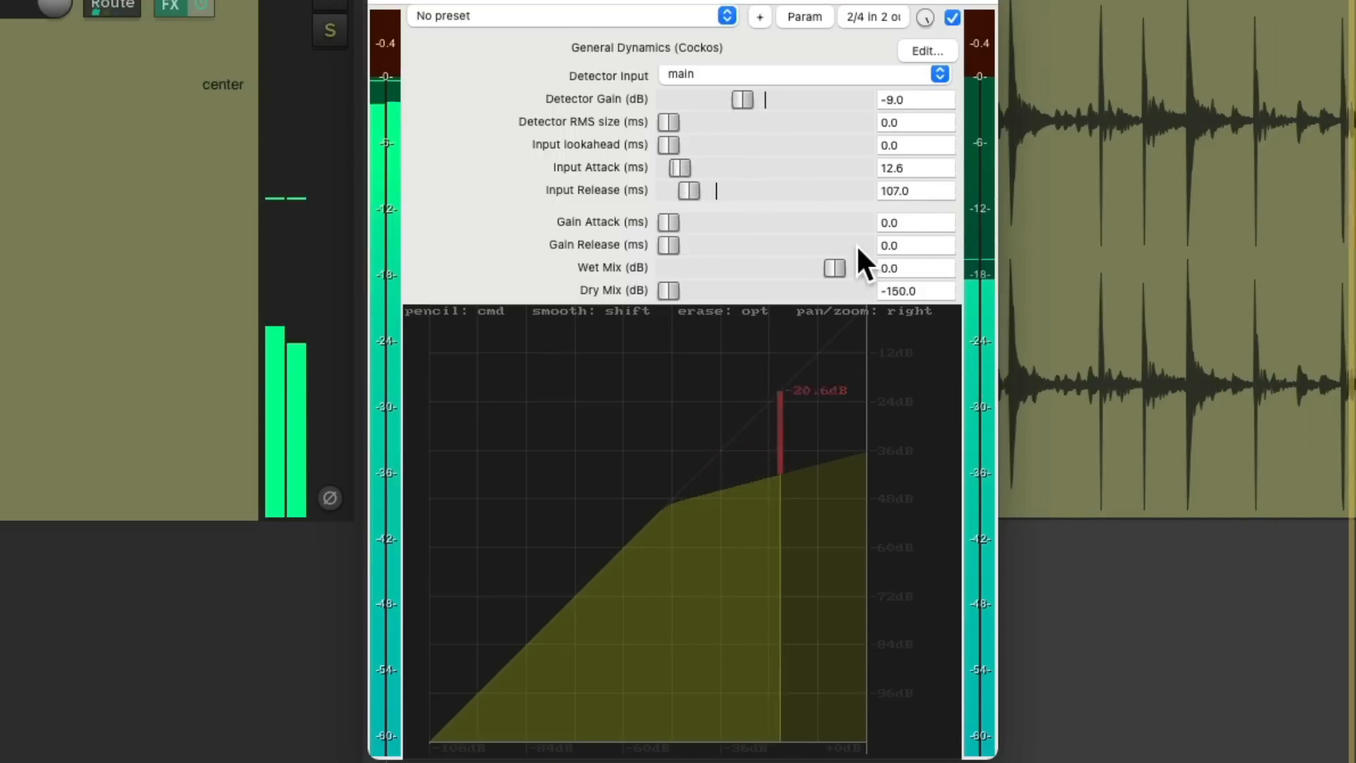
- Set the Wet Mix to 3 dB as make-up gain and lower the Detector Gain to -29 dB
left_click_drag(836, 268, 846, 268)
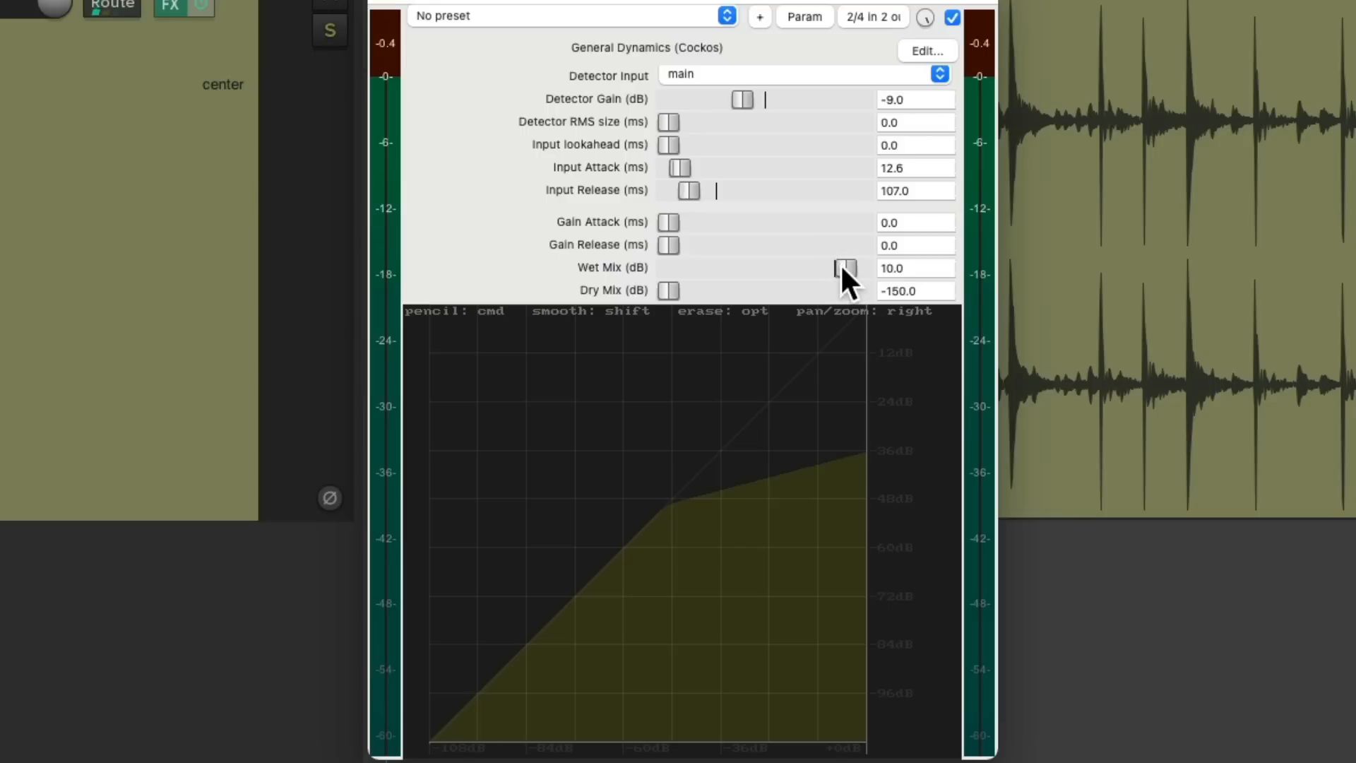
left_click_drag(840, 263, 832, 282)
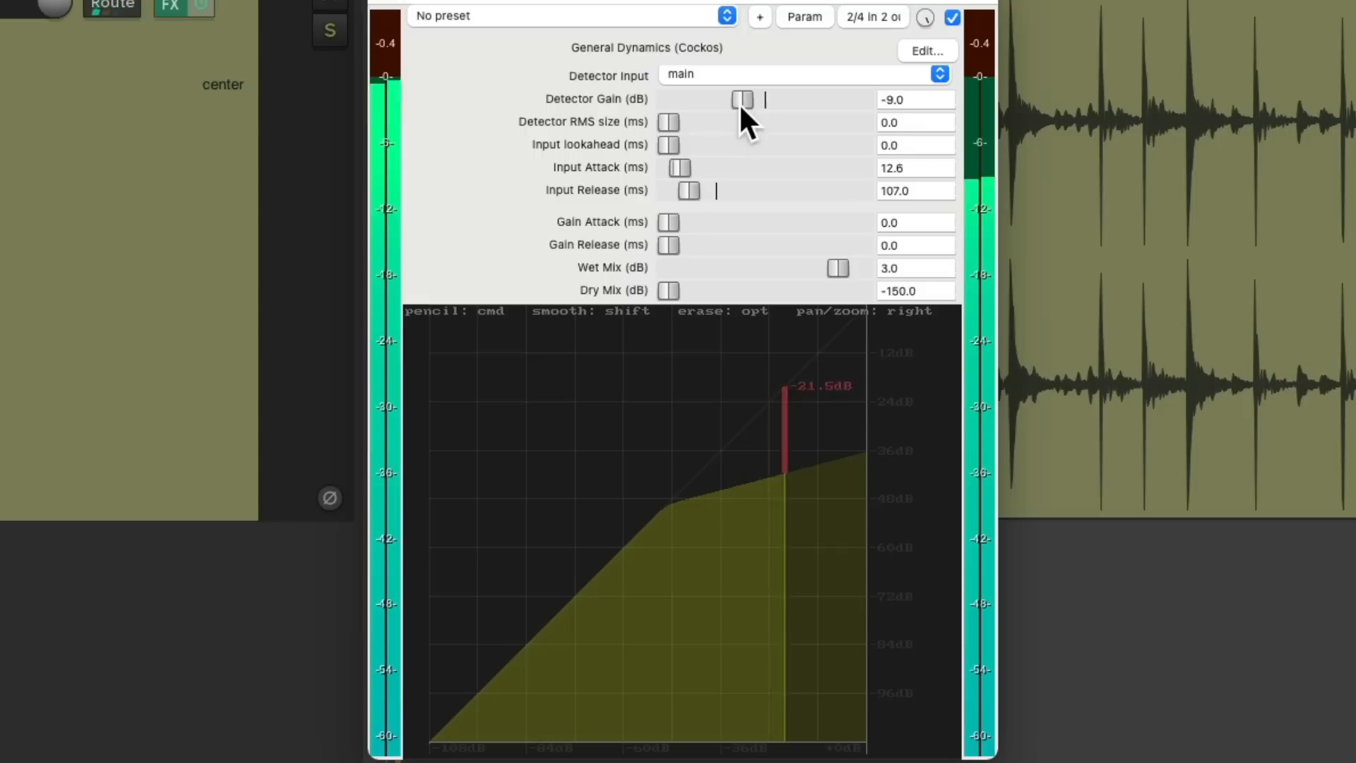
left_click_drag(740, 103, 691, 109)
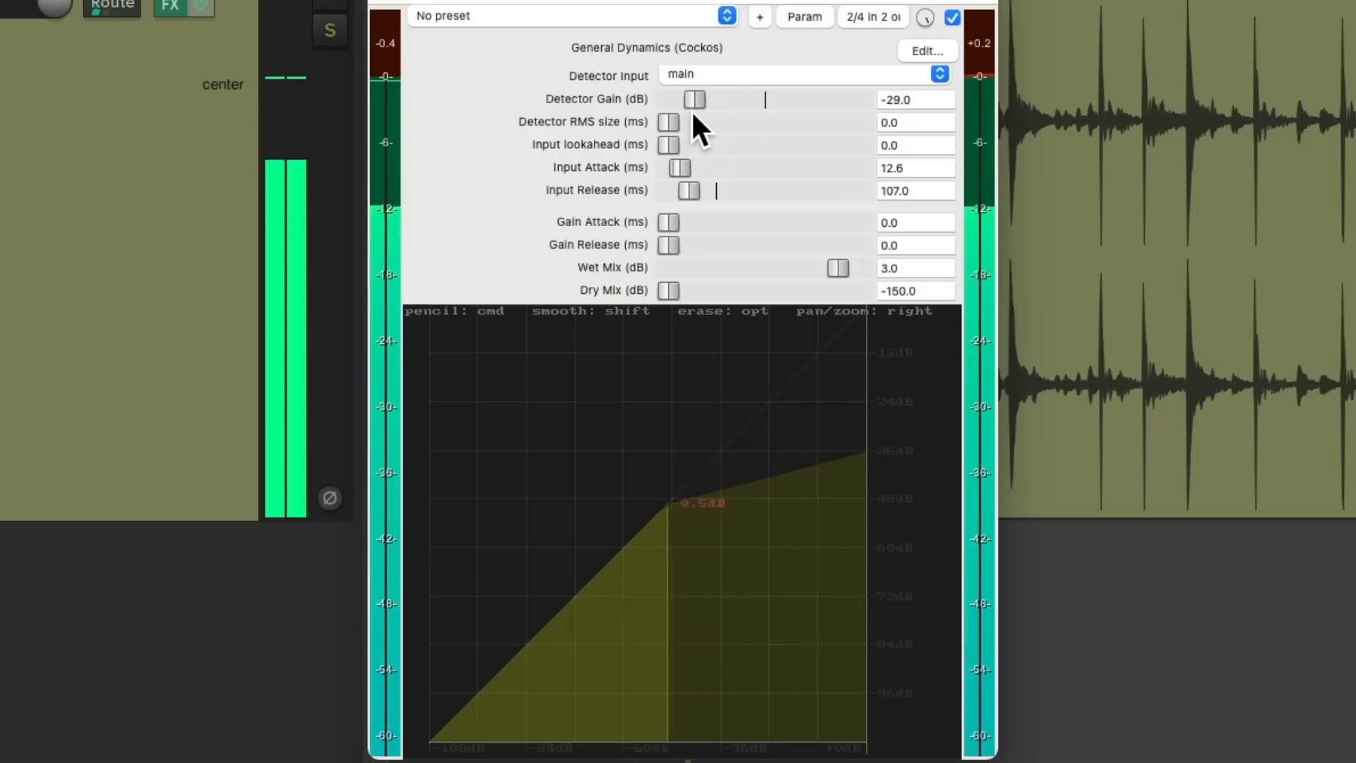
- Set the Input Attack to 14.9 ms and Input Release to 177 ms, and fine-tune the Detector Gain around -33 dB
left_click_drag(681, 165, 698, 188)
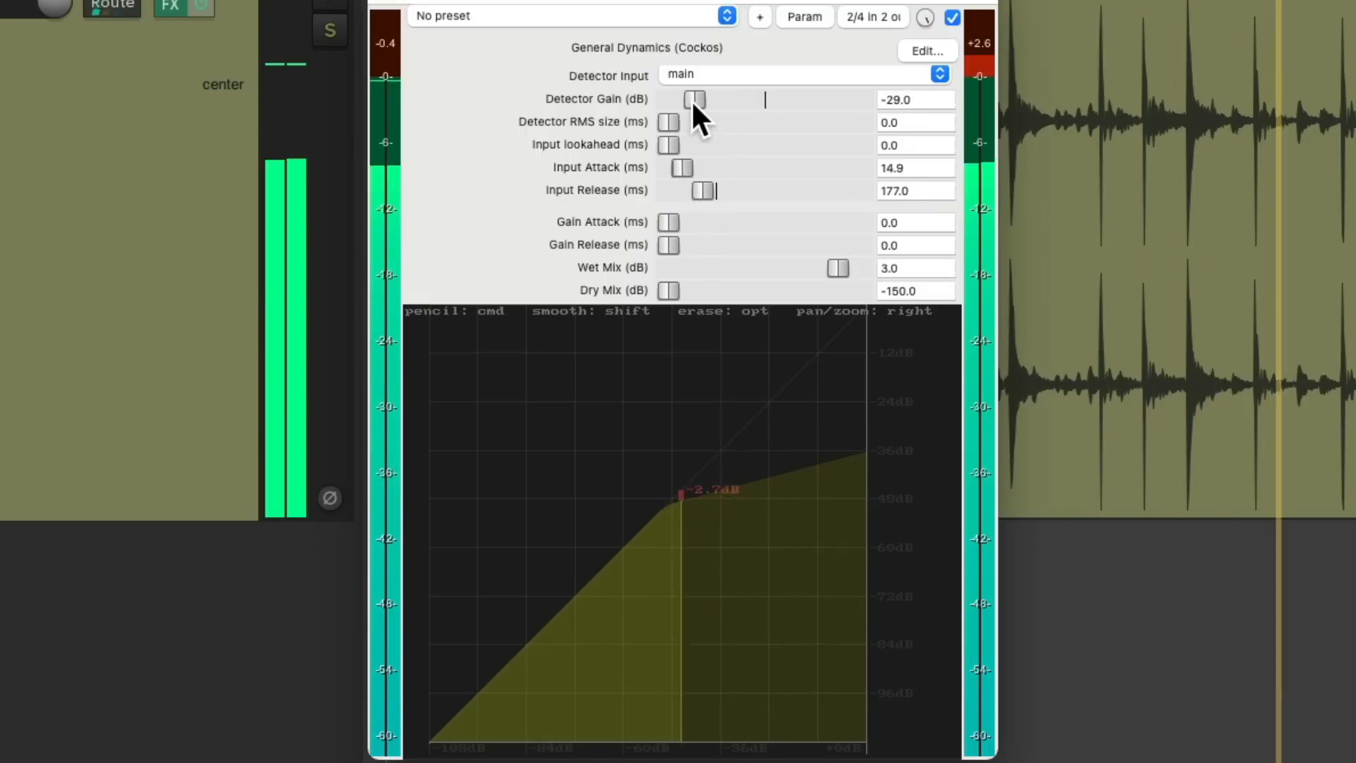
left_click_drag(691, 99, 682, 101)
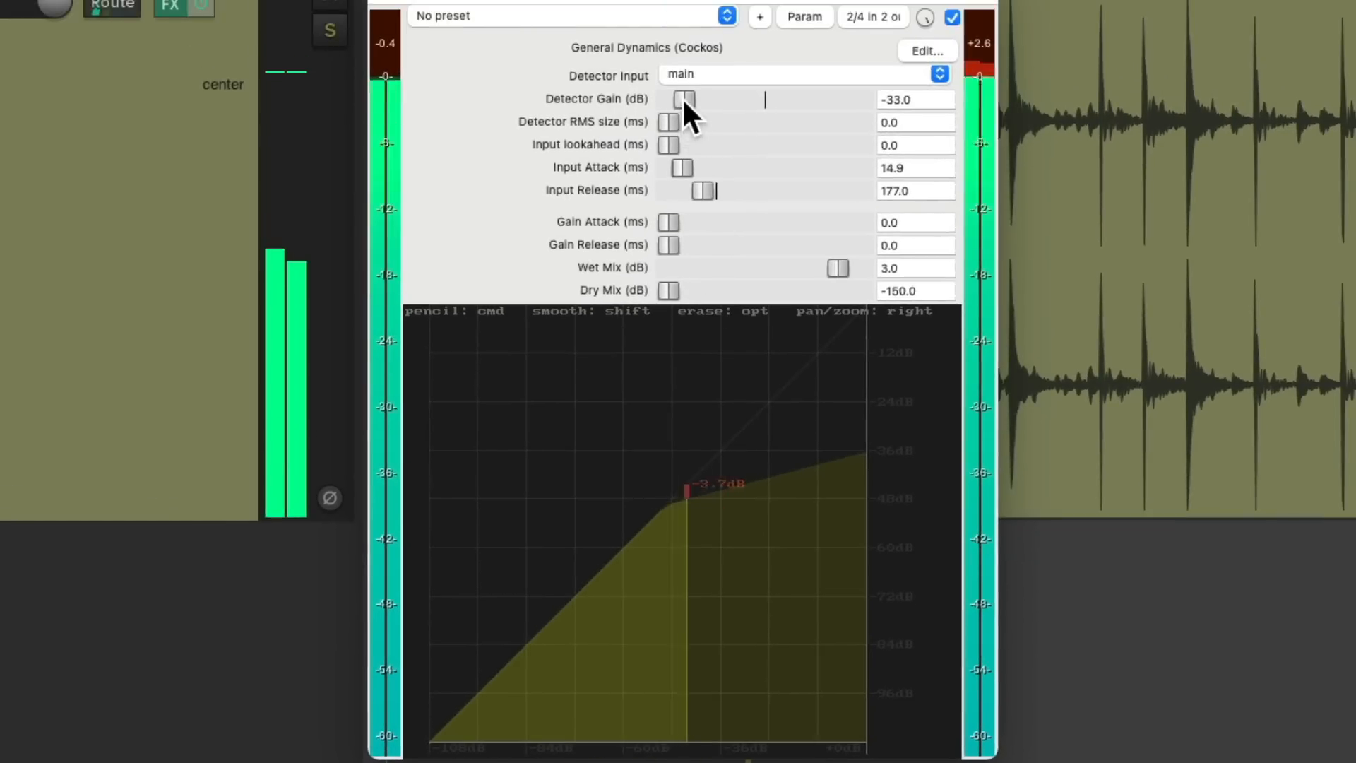
left_click_drag(683, 102, 689, 105)
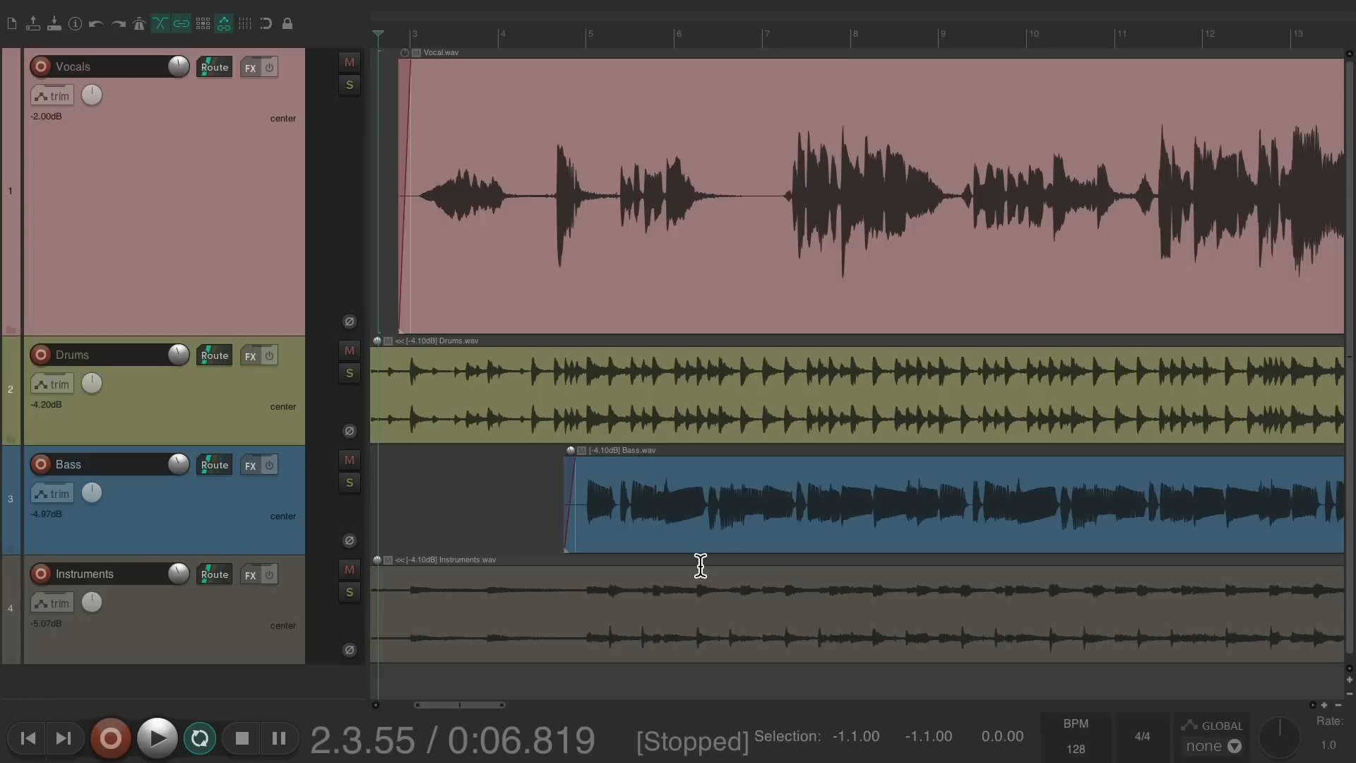
- Play the full mix twice from 2.3.55 to compare the vocal's quiet and loud phrases against the other tracks
key("space")
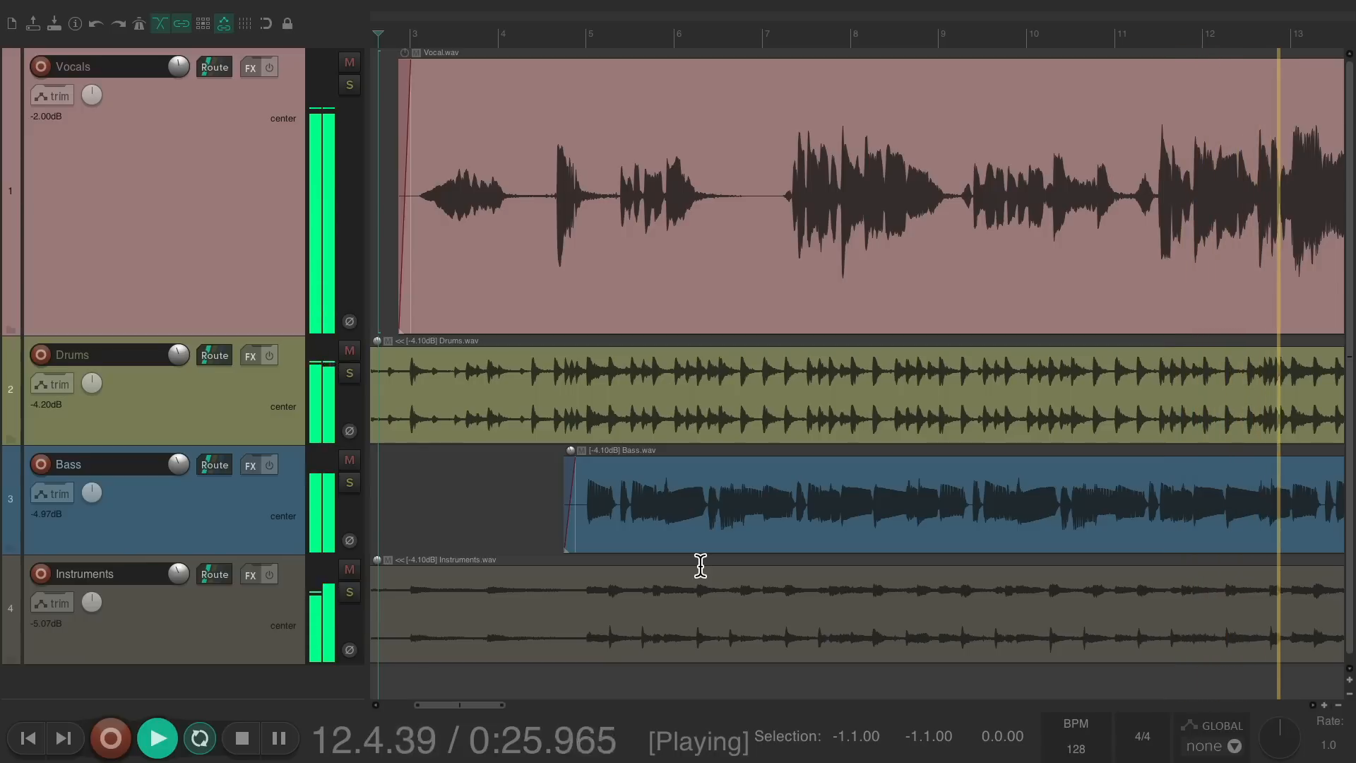
key("space")
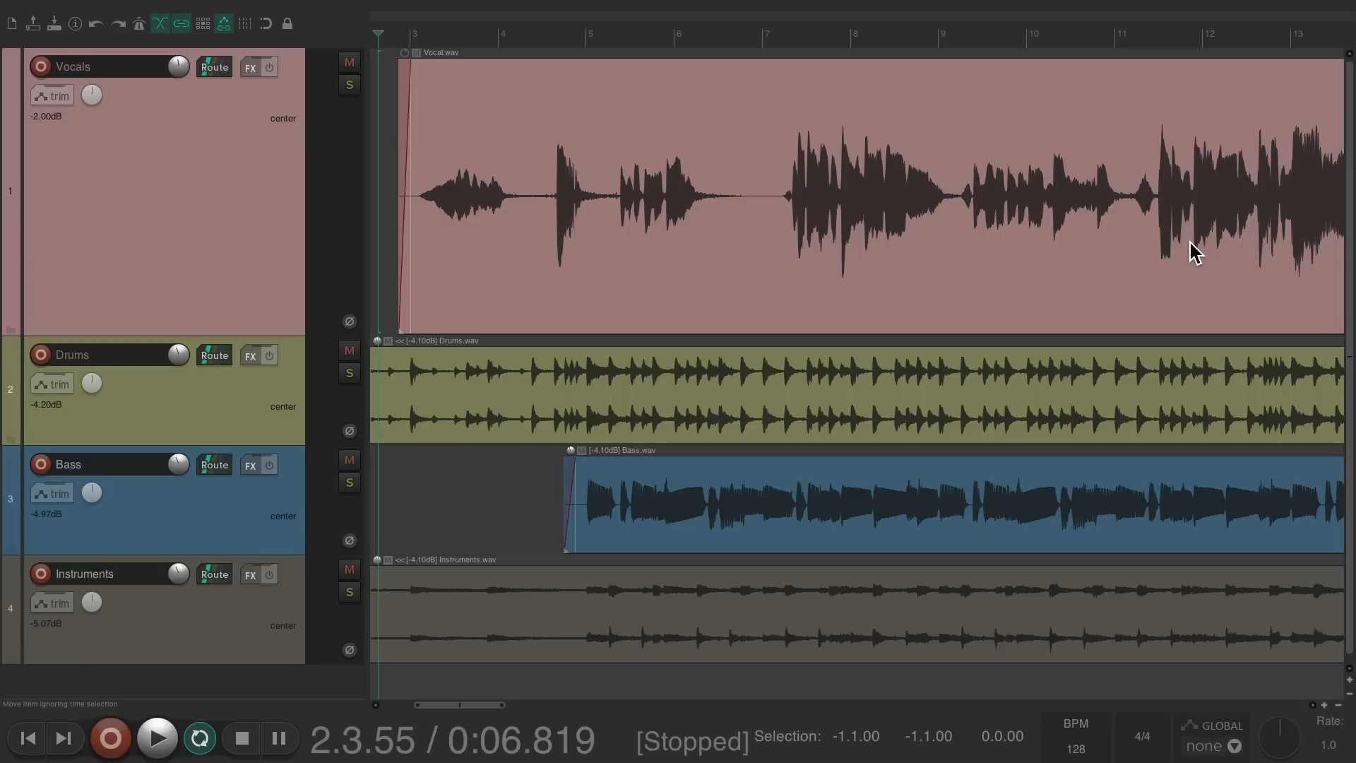
key("space")
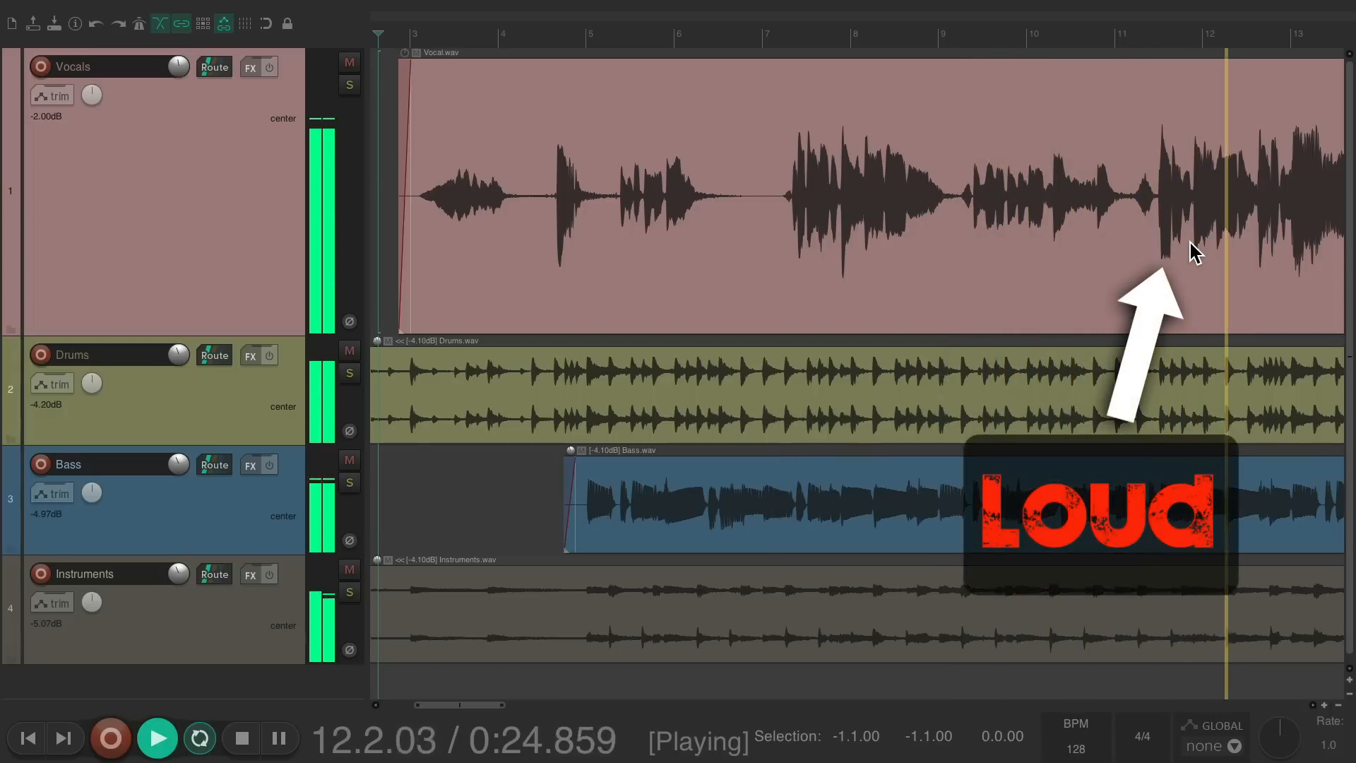
key("space")
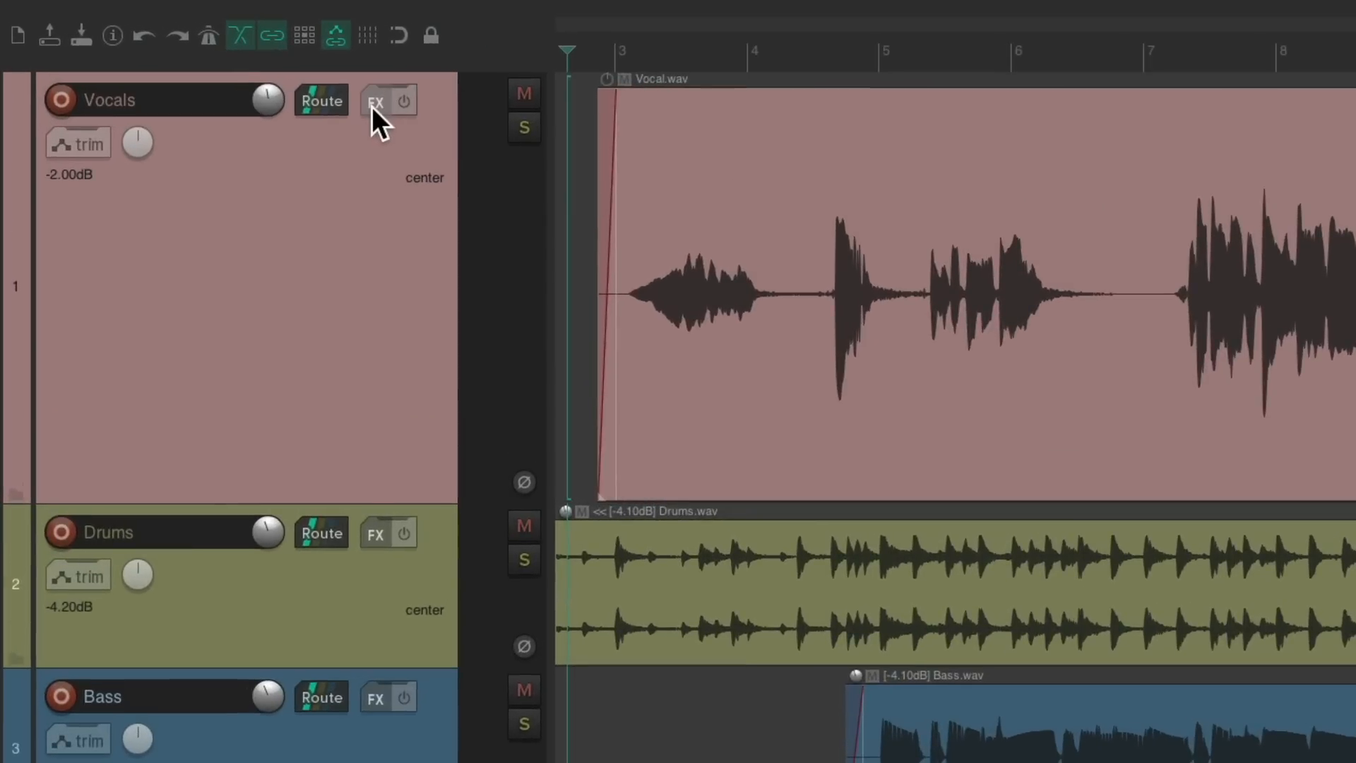
- Add JS: General Dynamics to the Vocals track and draw a smoothed curve from about -48 dB up to about -36 dB at 0 dB input
left_click(375, 103)
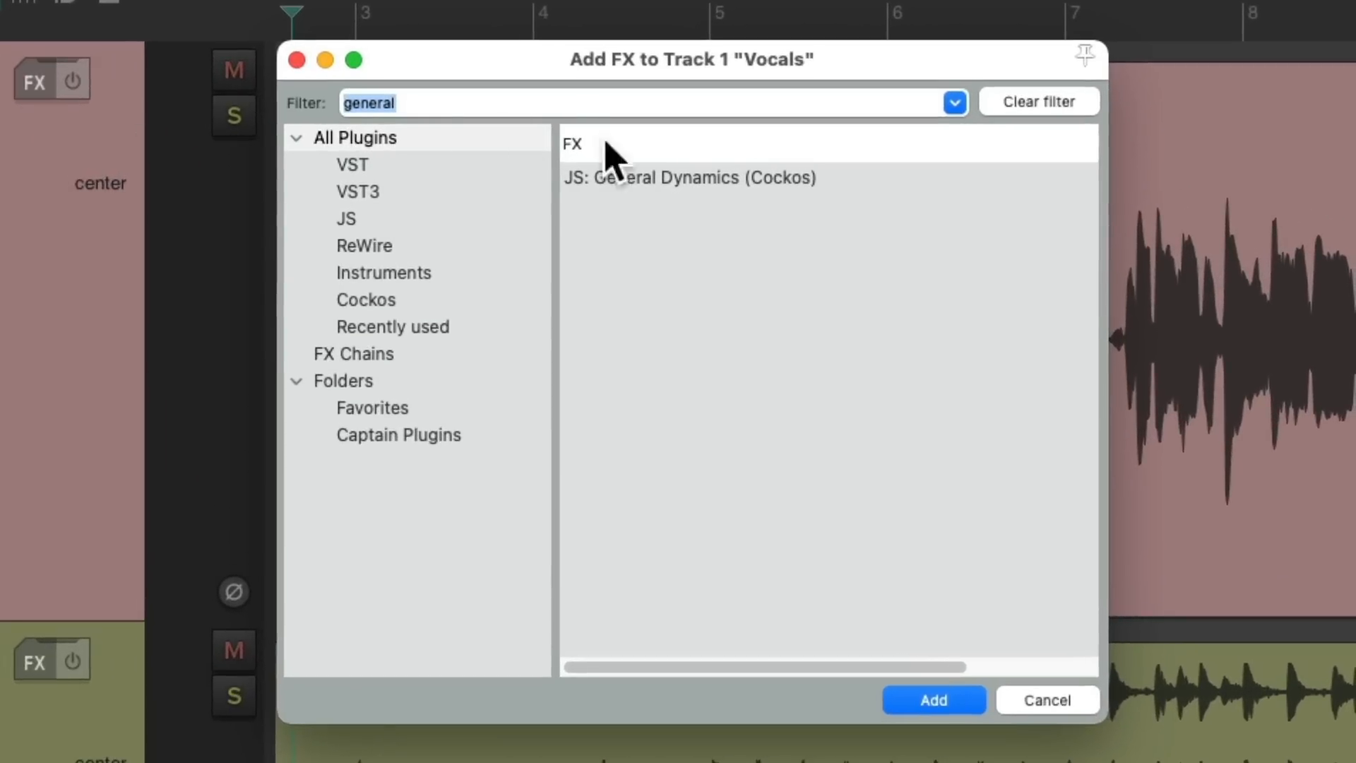
double_click(718, 183)
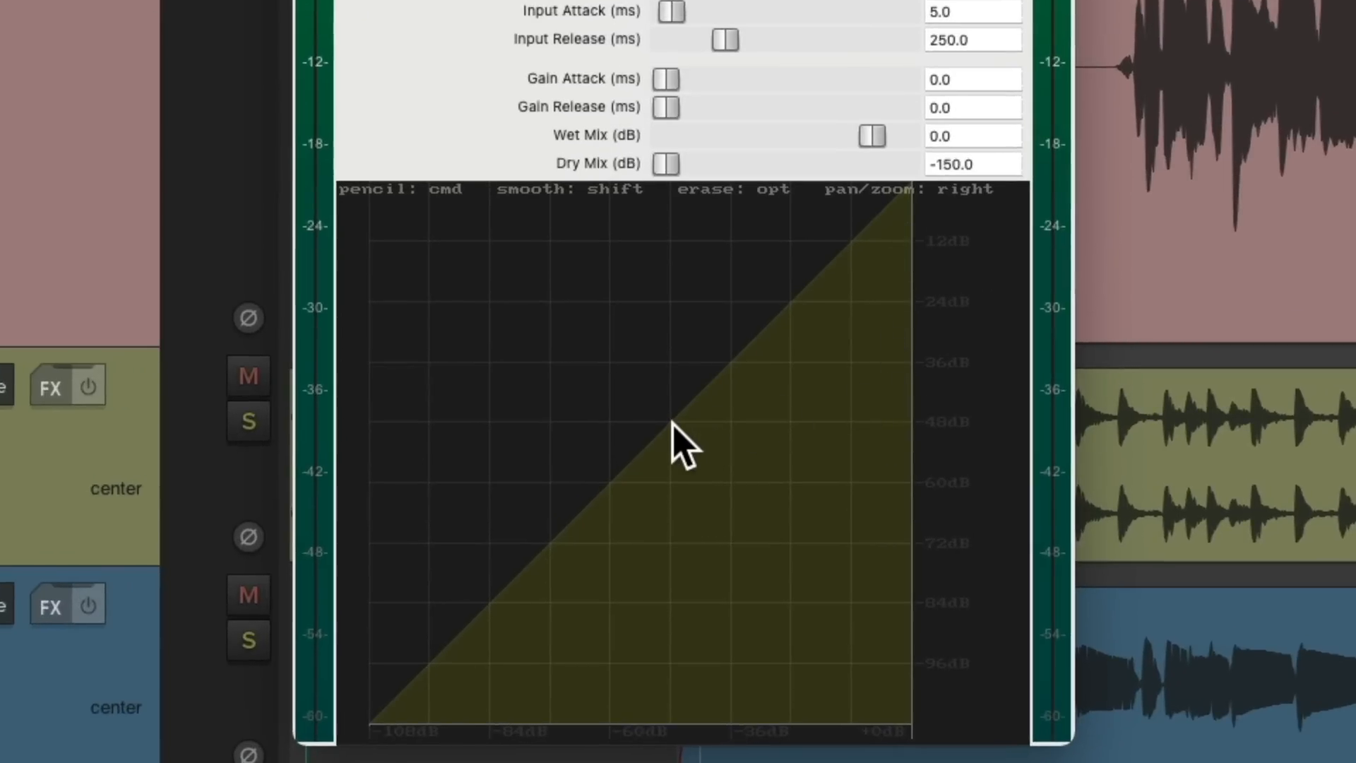
left_click_drag(673, 422, 914, 362)
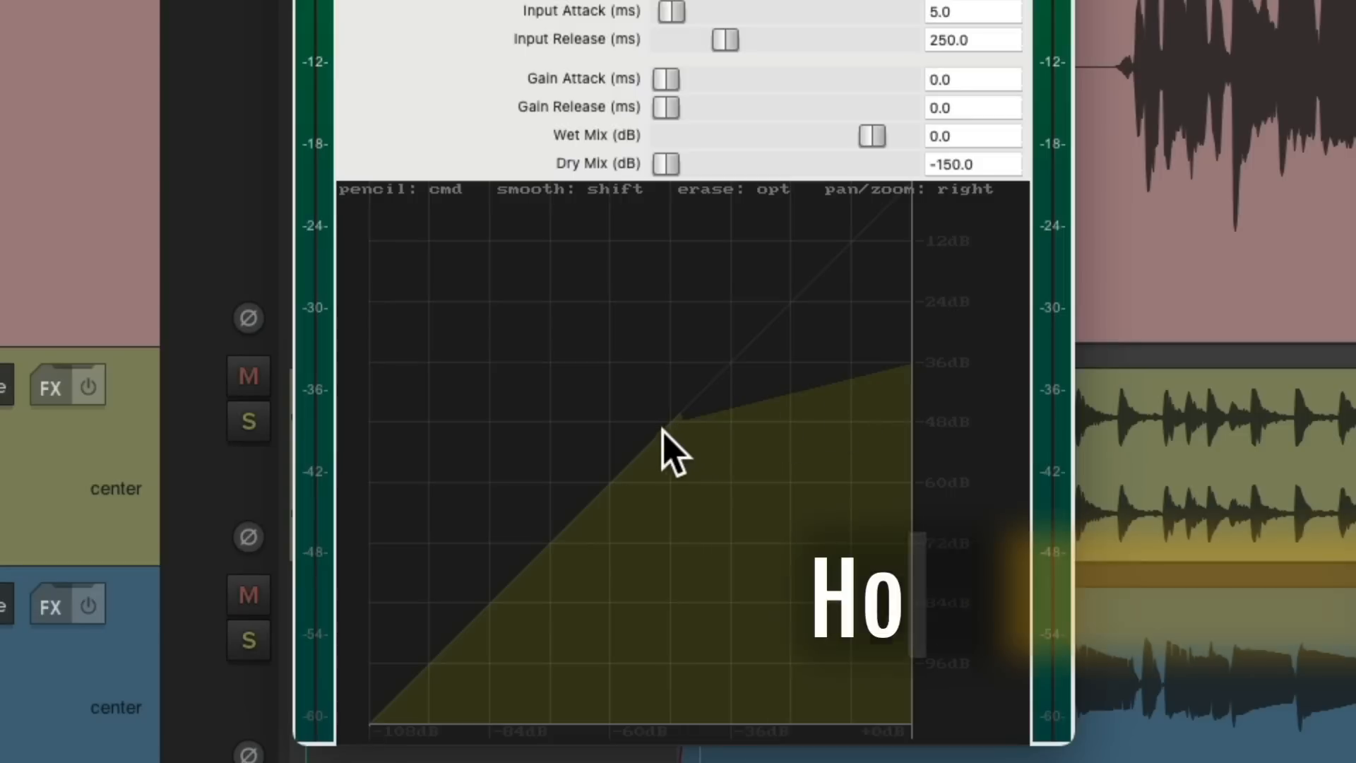
key("shift")
mouse_move(642, 434)
left_mouse_down()
mouse_move(702, 411)
mouse_move(677, 424)
left_mouse_up()
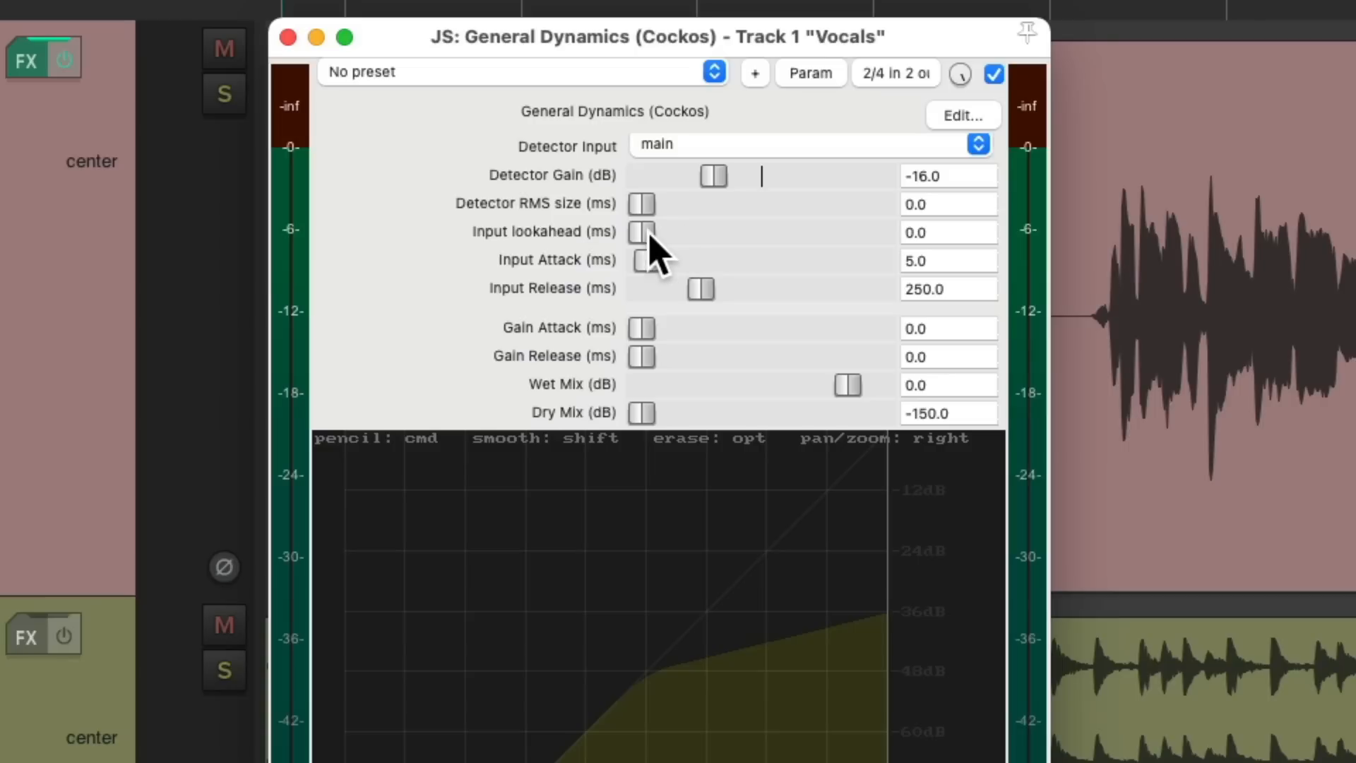
- Set the vocal's Input lookahead to 200 ms, the Detector Gain to -24 dB and the Wet Mix to 6 dB during playback
left_click_drag(649, 234, 695, 241)
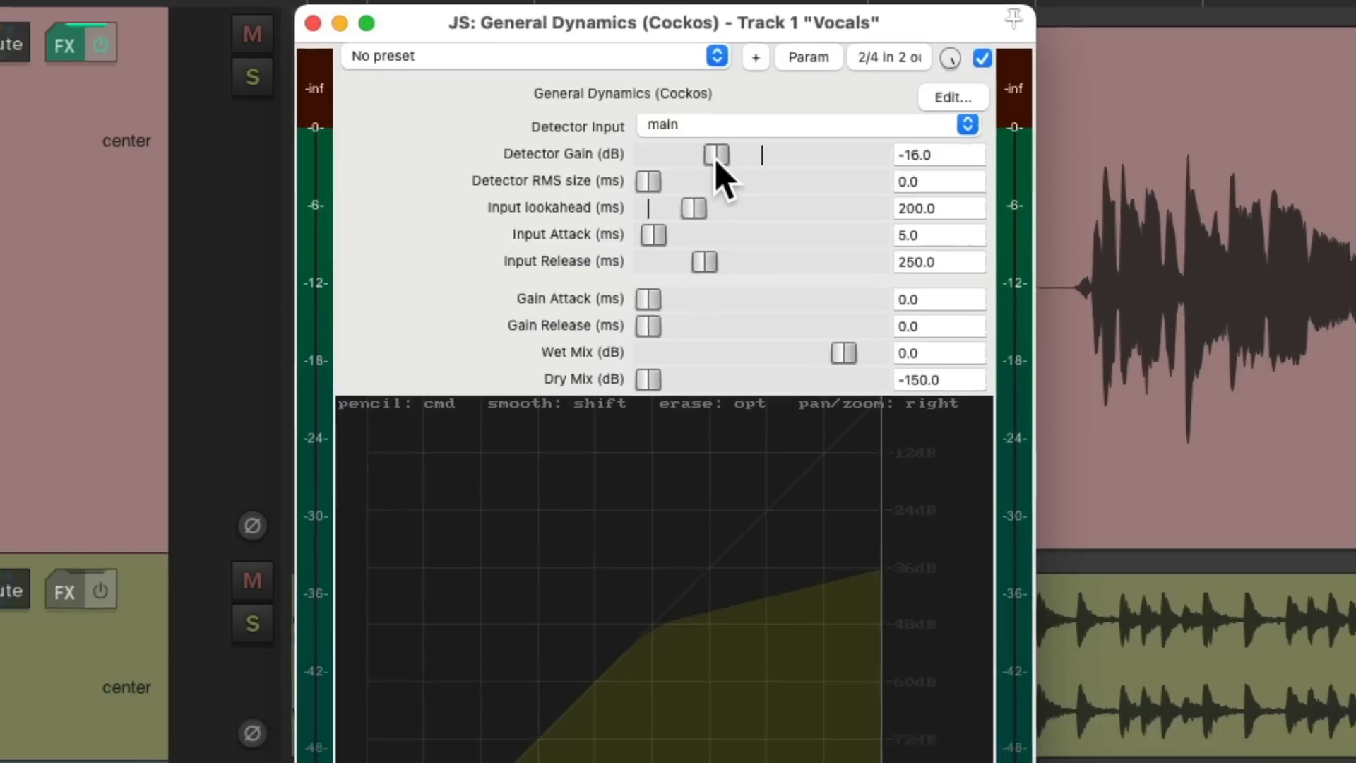
key("space")
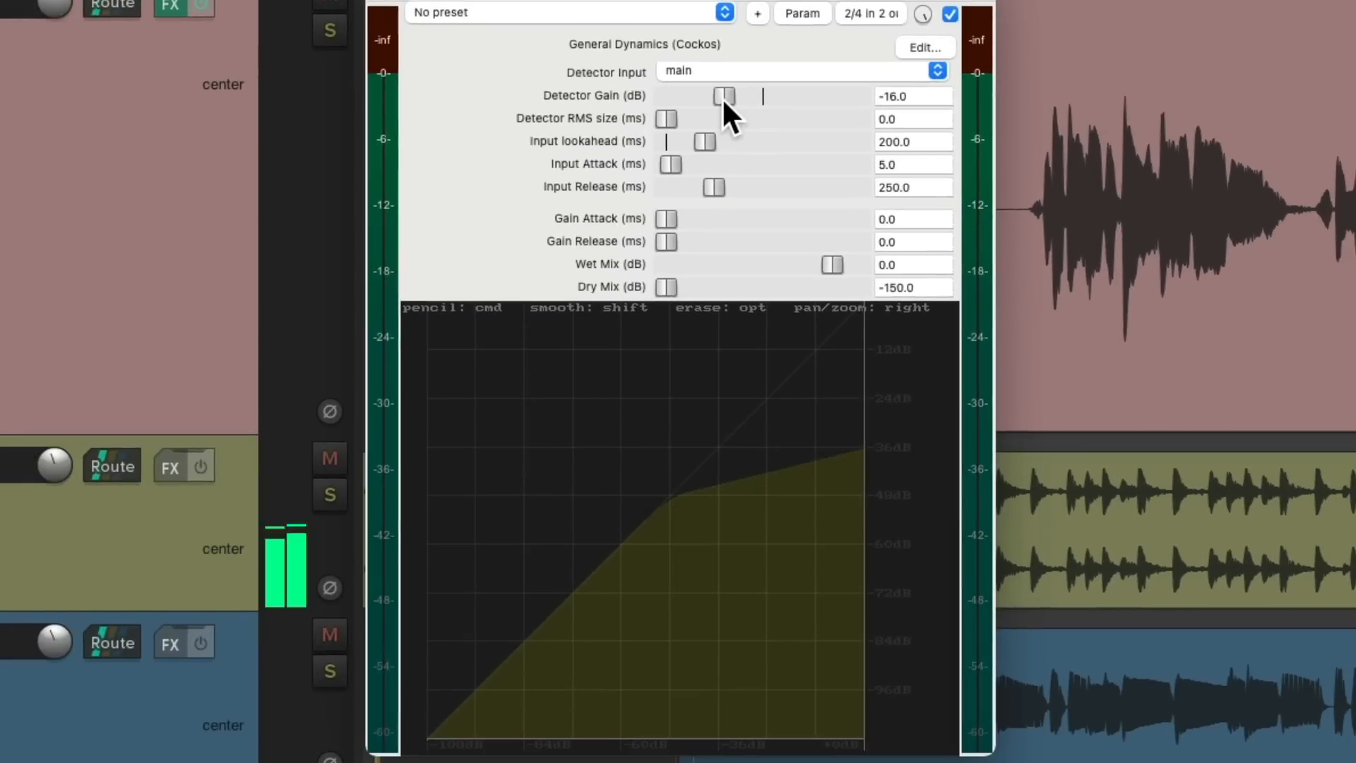
left_click_drag(722, 96, 705, 100)
left_click_drag(829, 265, 839, 265)
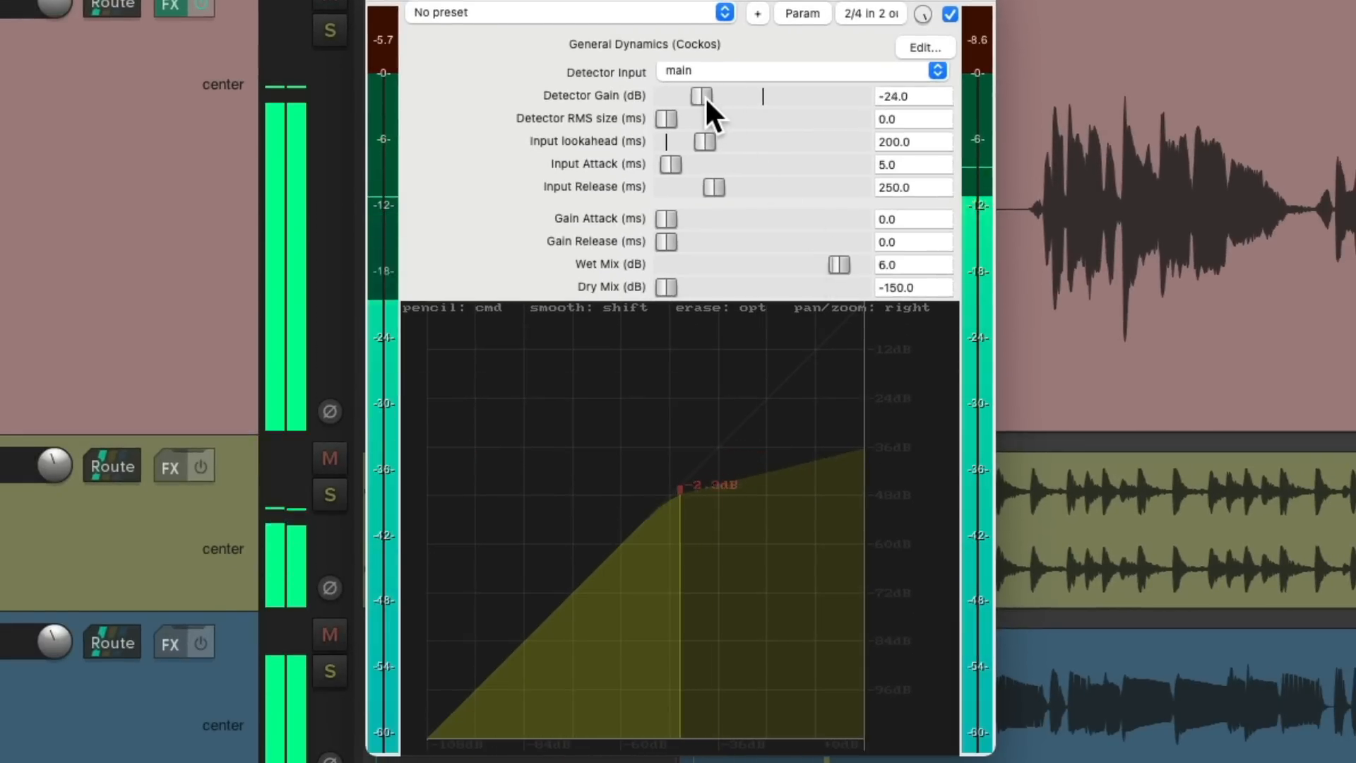
- Lower the vocal's Detector Gain to -30 dB and the Wet Mix to 4 dB
left_click_drag(705, 96, 702, 96)
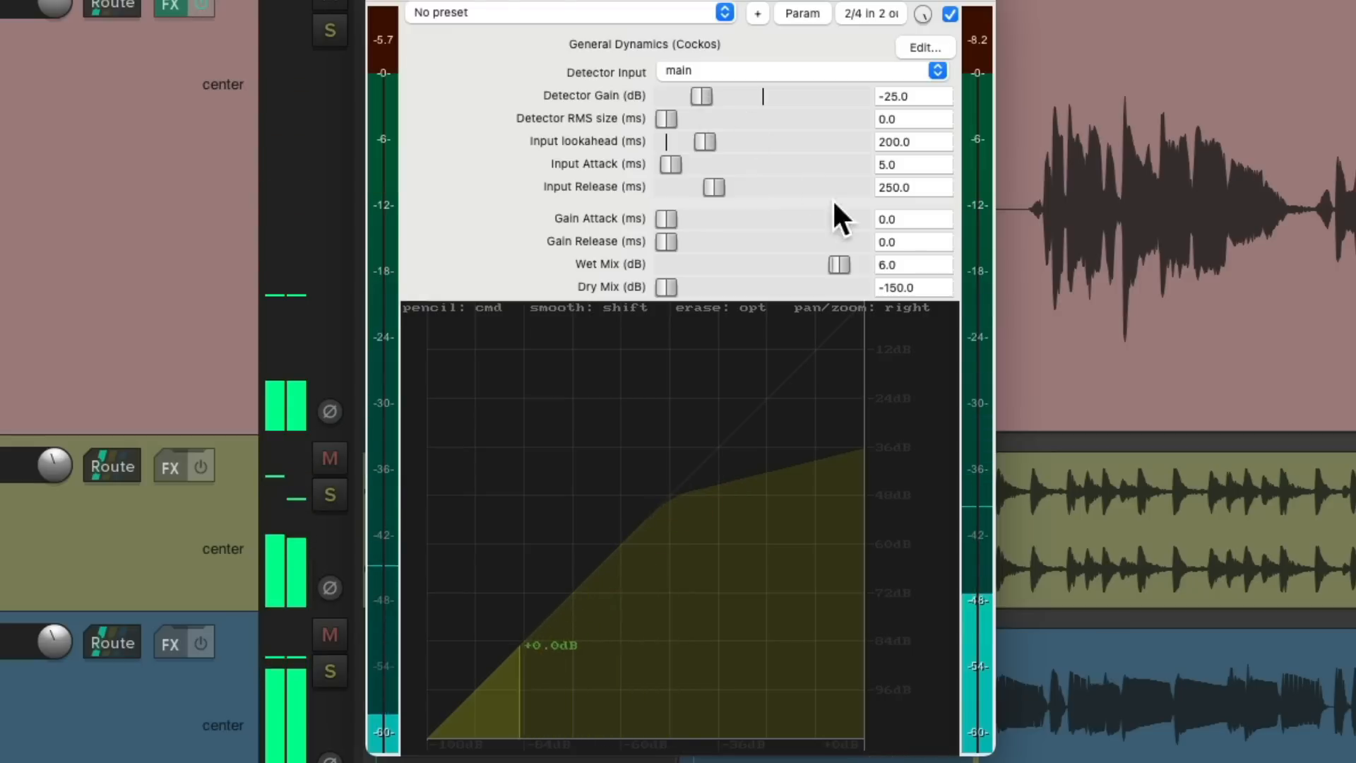
left_click_drag(840, 260, 839, 260)
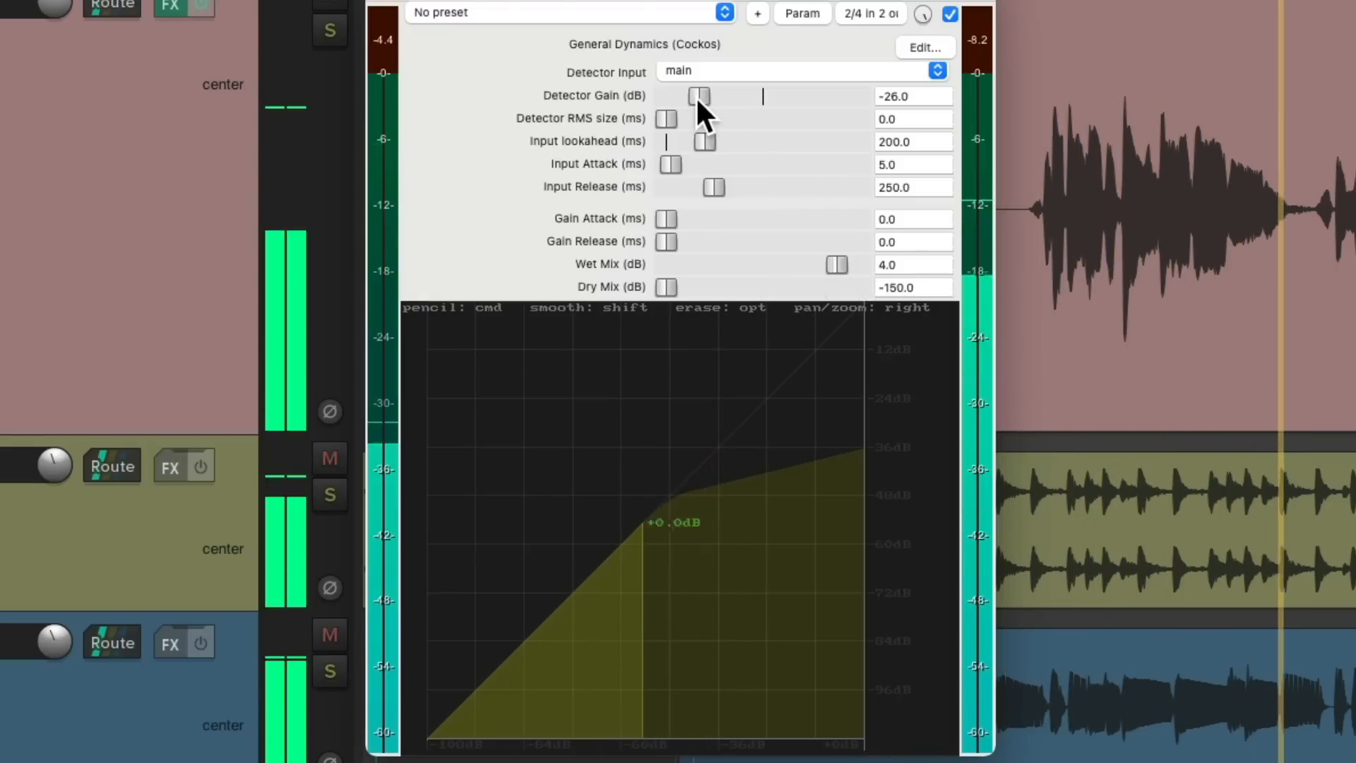
left_click_drag(697, 96, 694, 96)
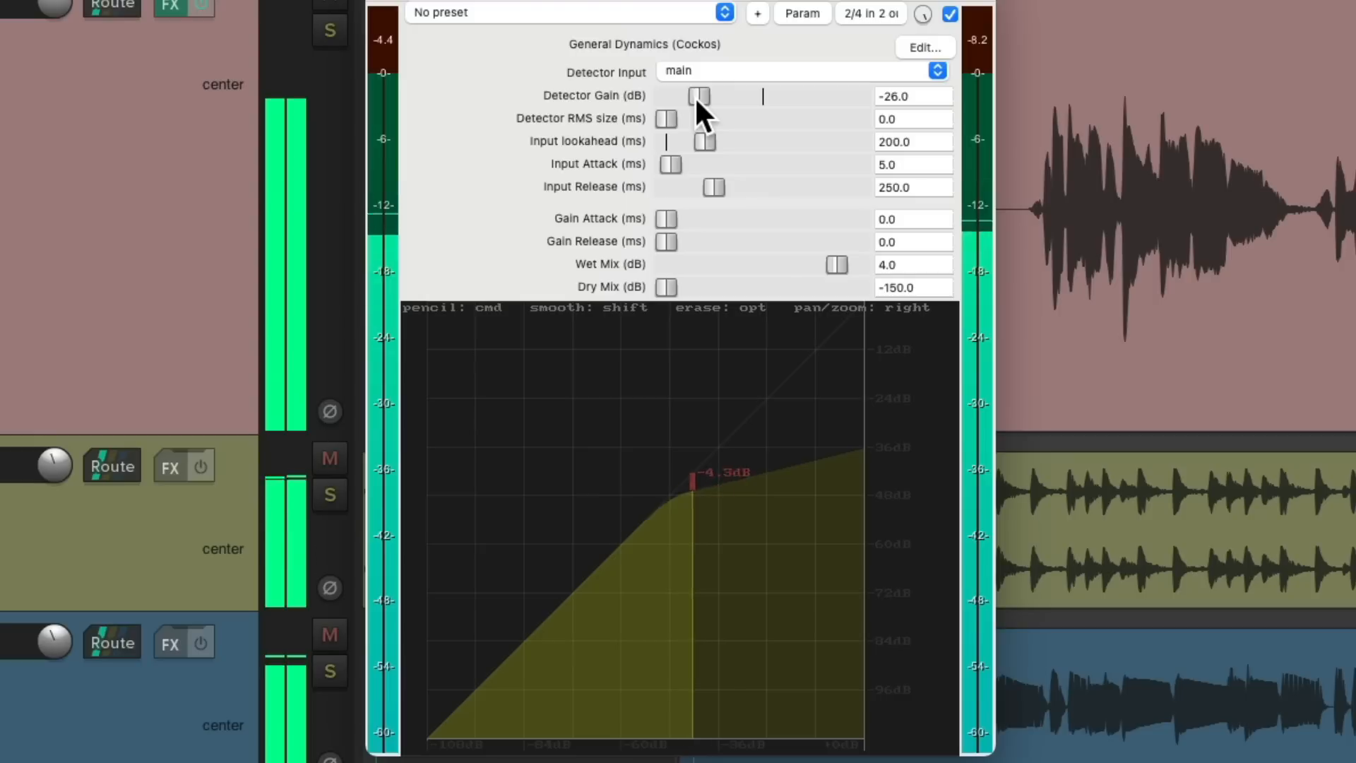
left_click_drag(694, 96, 690, 96)
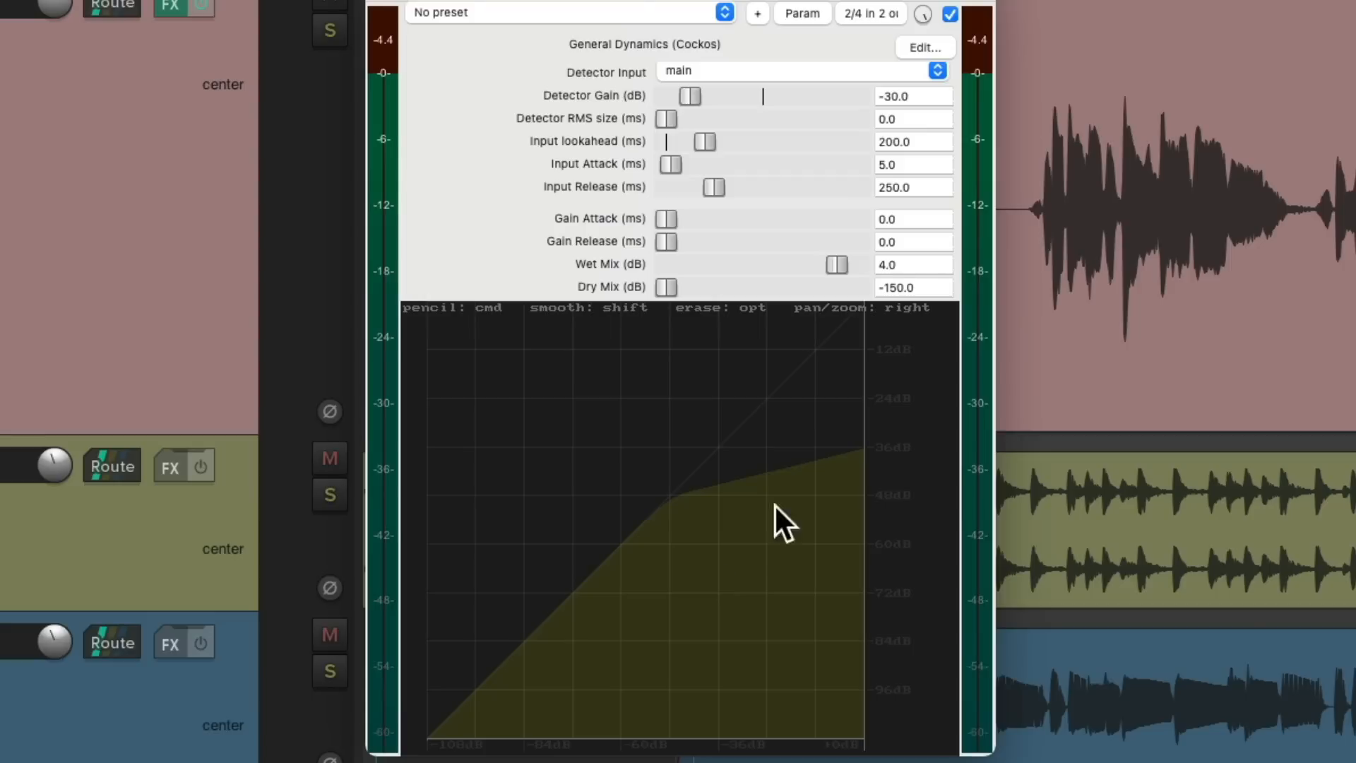
- Bypass General Dynamics on the Vocals track and re-enable it to compare the sound with and without compression
left_click(950, 14)
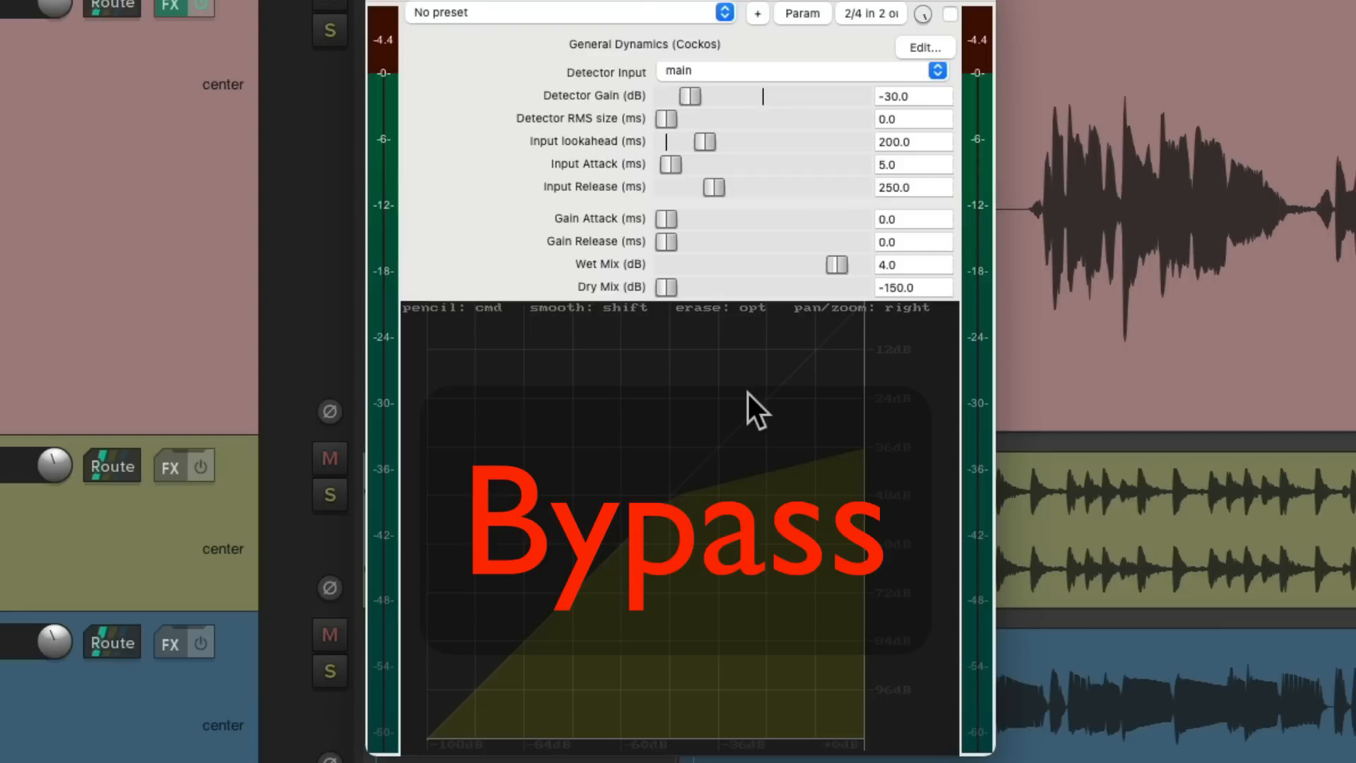
left_click(950, 14)
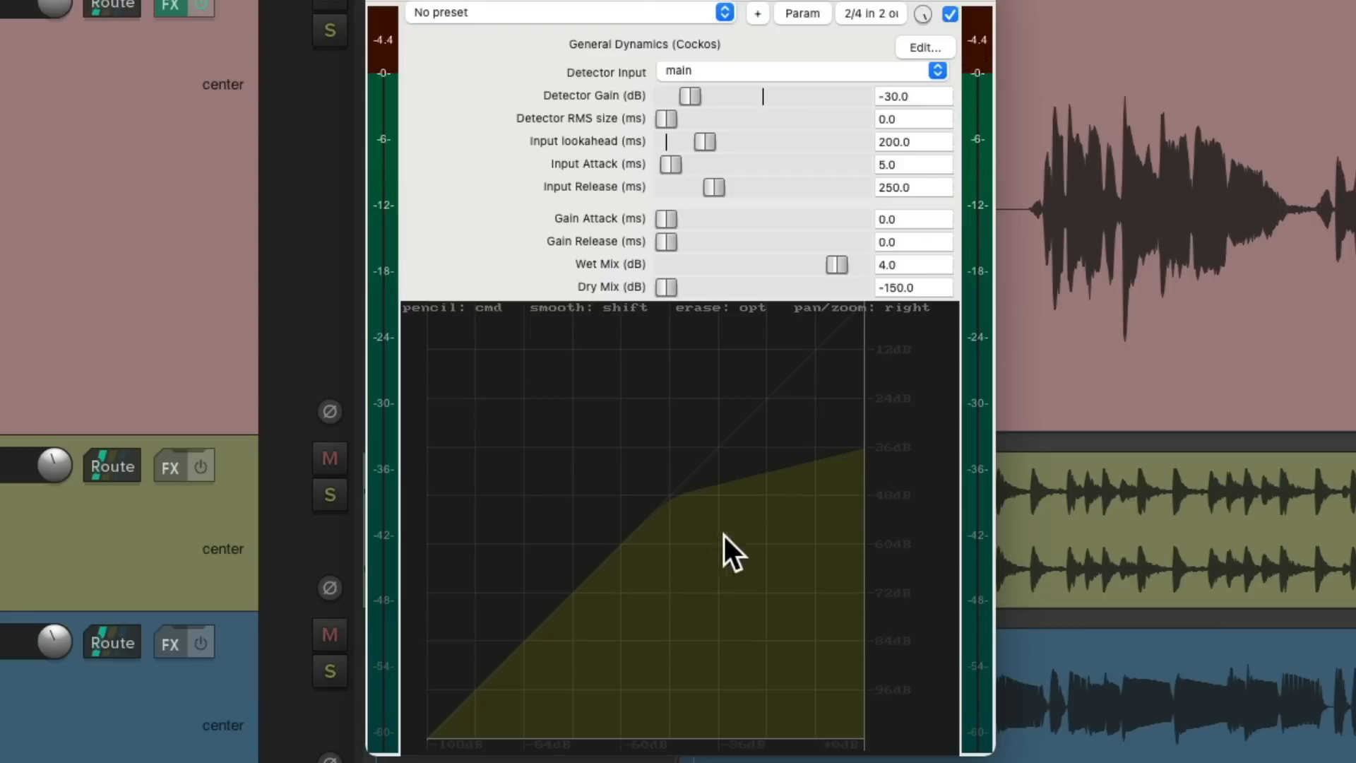